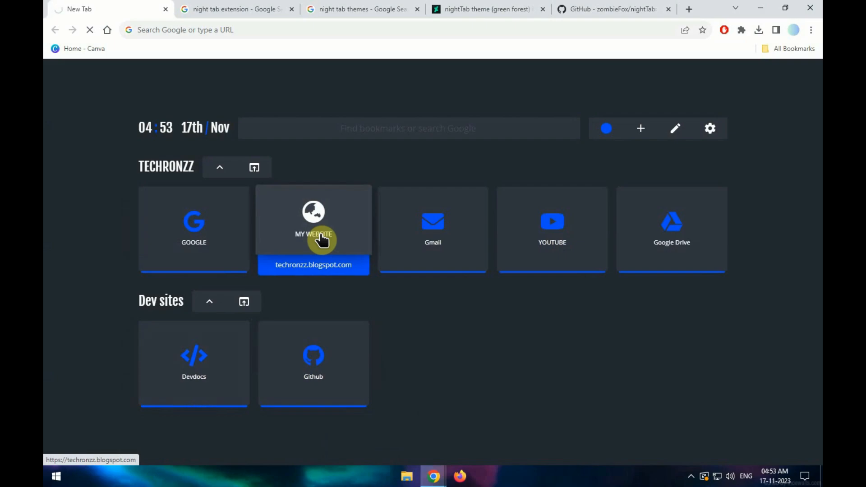
Step: Open the personal website and YouTube bookmarks in turn, look over each page, and return to the start page
scroll(354, 264, down, 5)
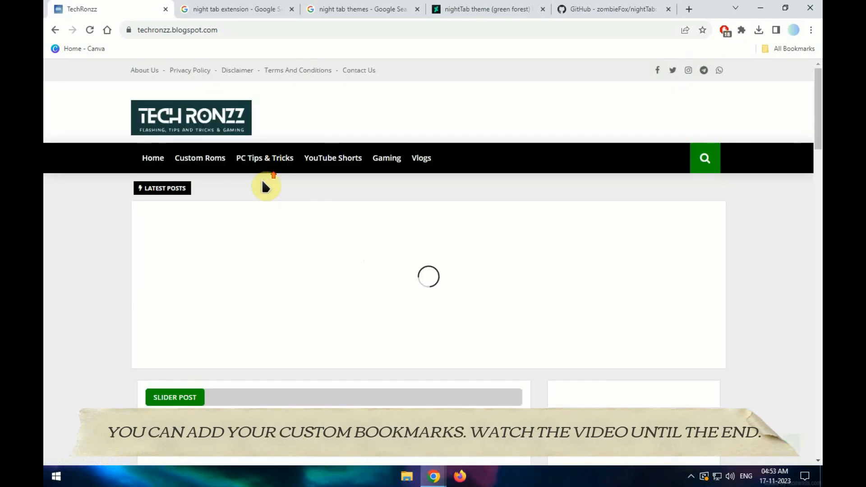
click(55, 30)
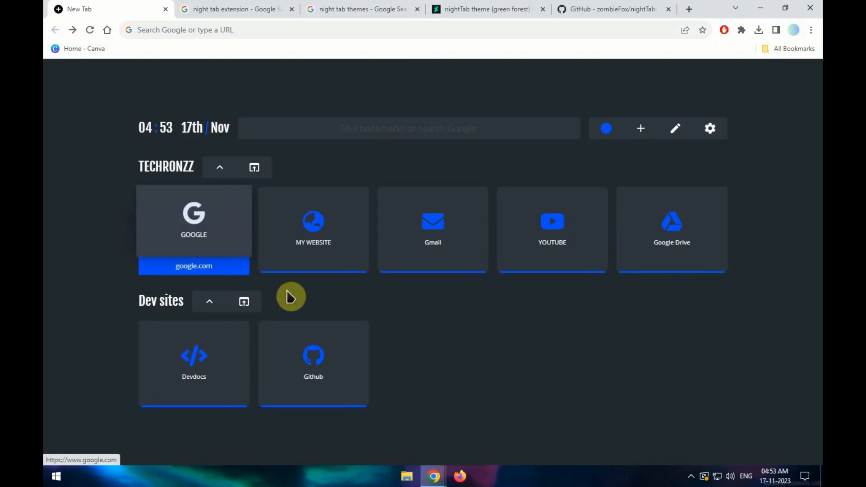
click(554, 239)
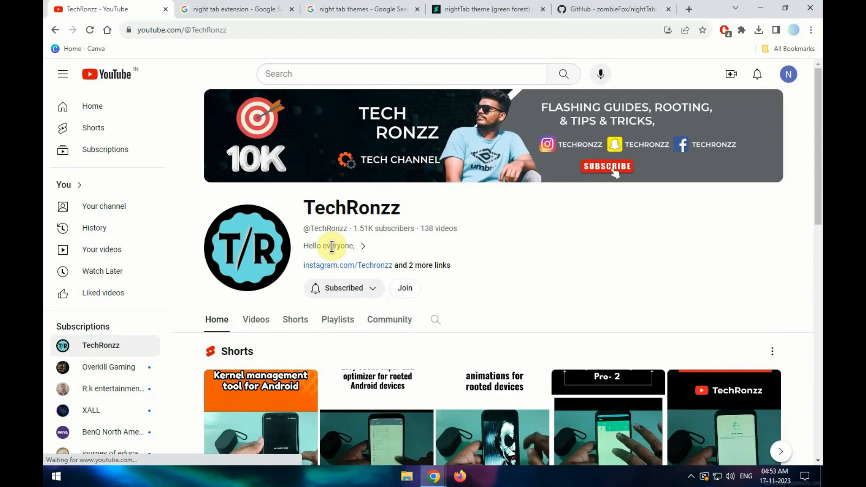
scroll(491, 261, down, 5)
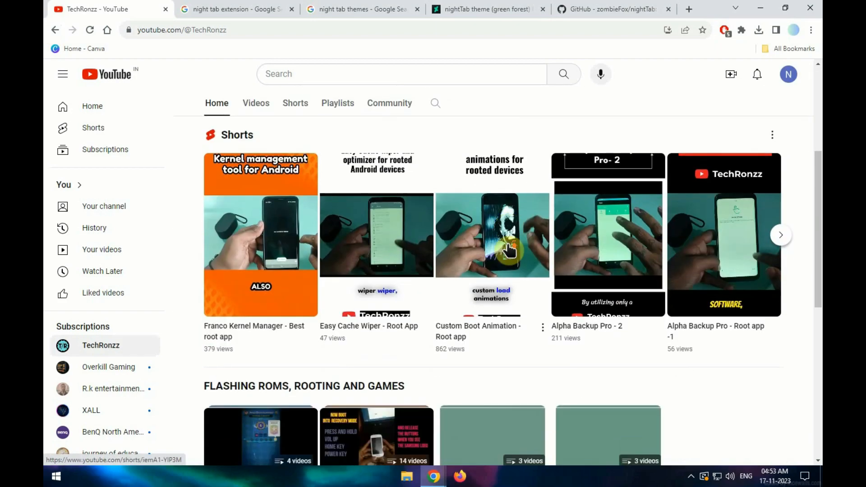
scroll(247, 158, up, 5)
click(53, 30)
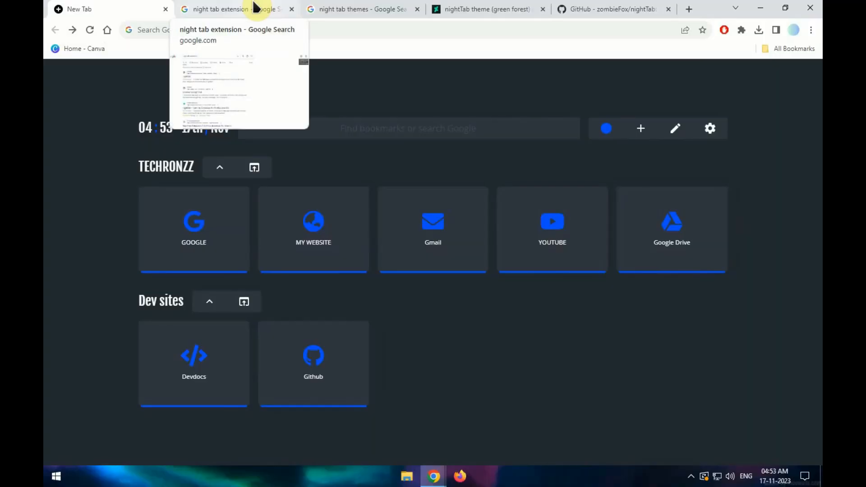
Step: Search Google for "night tab extension"
click(254, 7)
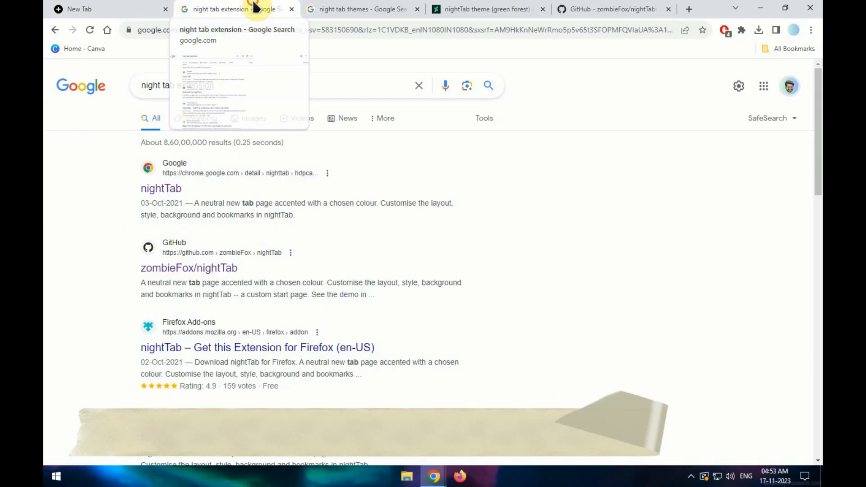
click(227, 87)
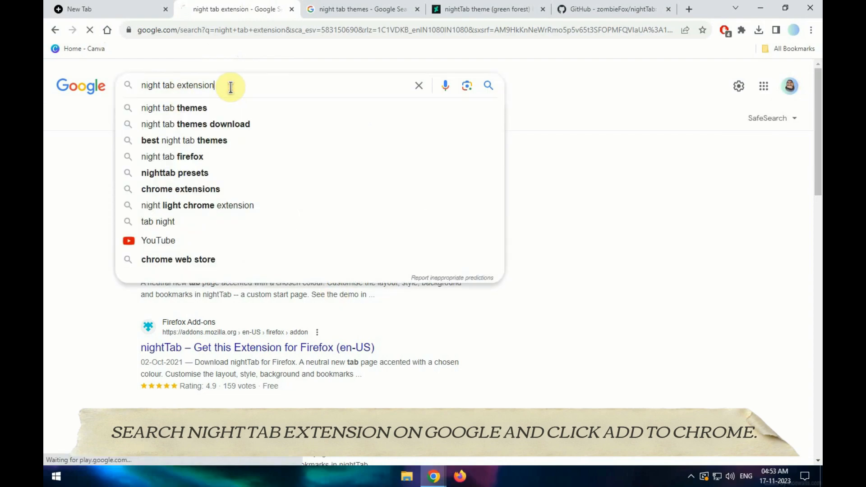
key(Return)
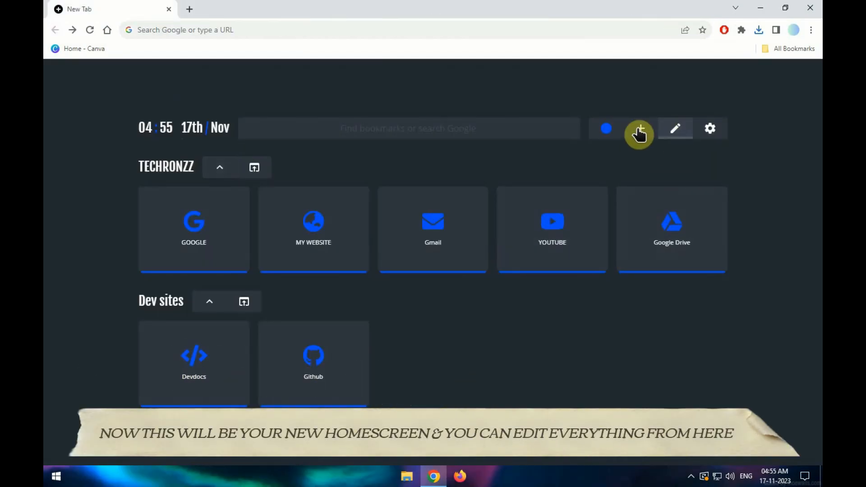
Step: Change the start page's accent colour to red, RGB 236, 9, 54
click(608, 129)
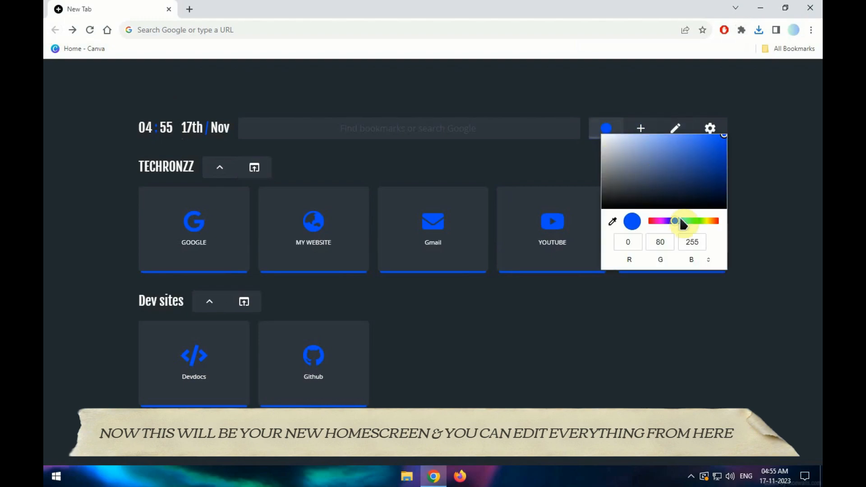
drag(677, 221, 656, 221)
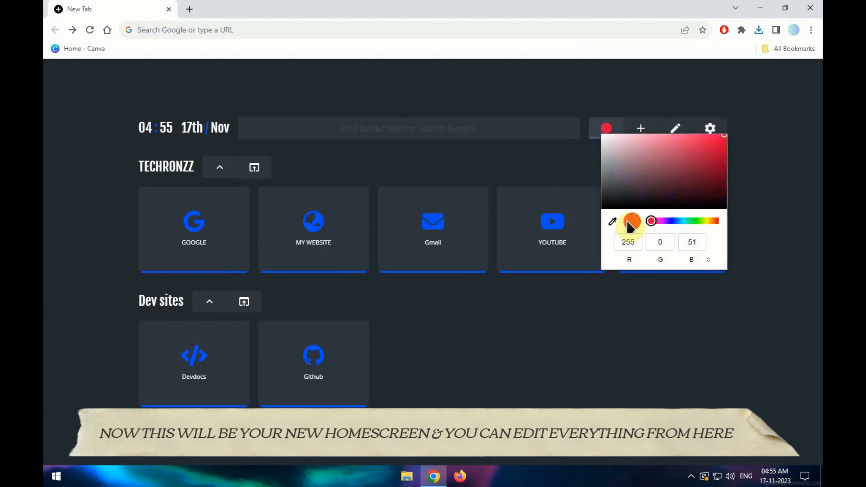
click(620, 284)
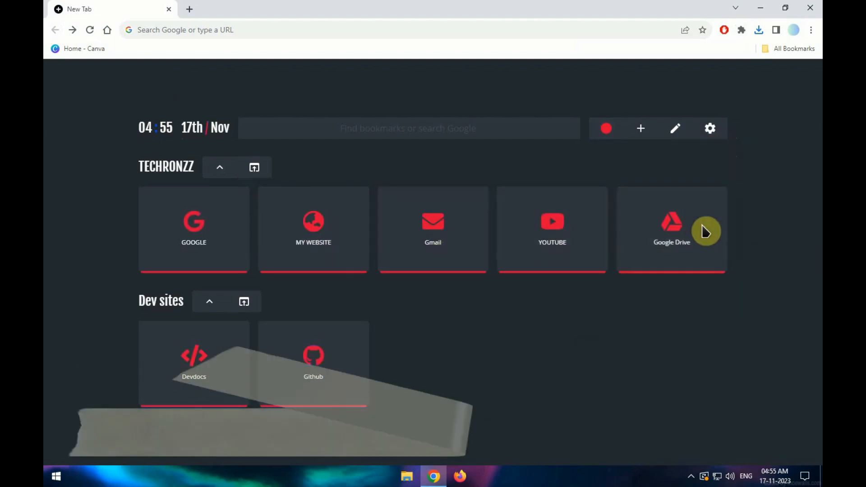
Step: Change the start page's accent colour to green, RGB 12, 236, 9, and leave the settings closed
click(606, 128)
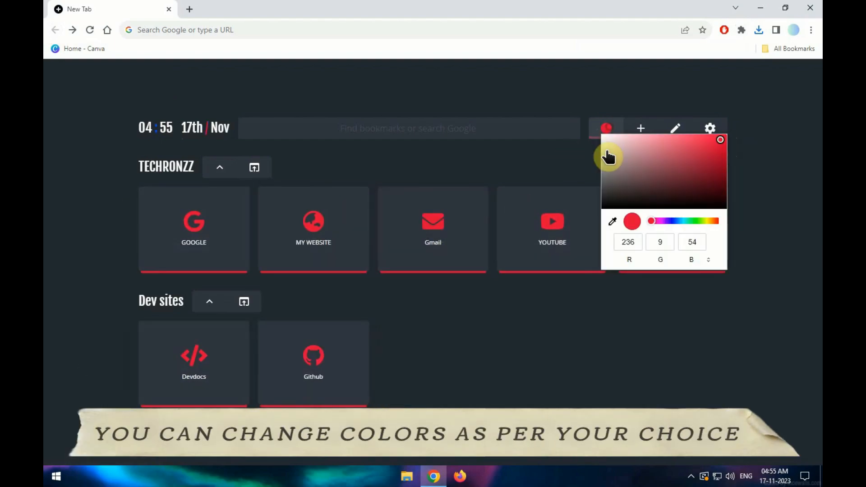
drag(684, 220, 704, 180)
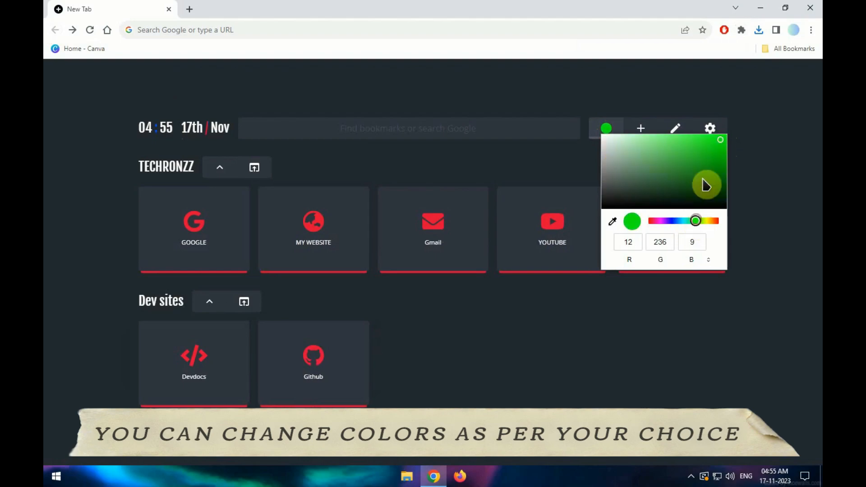
click(720, 133)
click(720, 136)
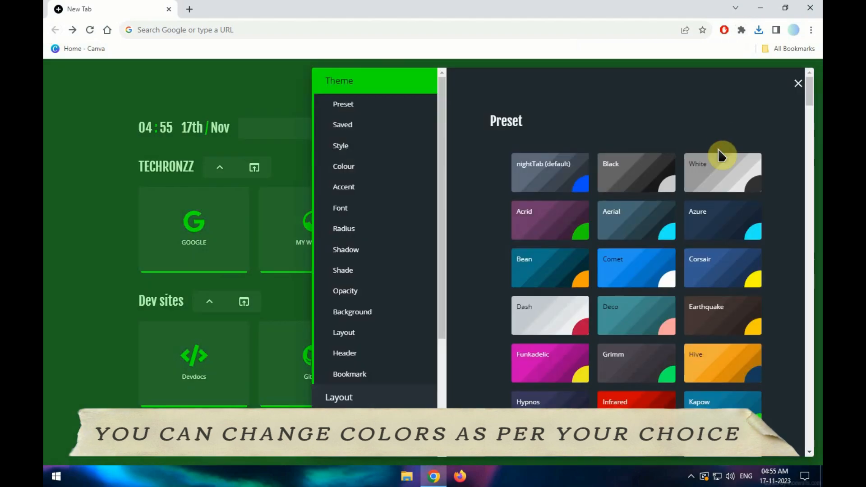
click(795, 83)
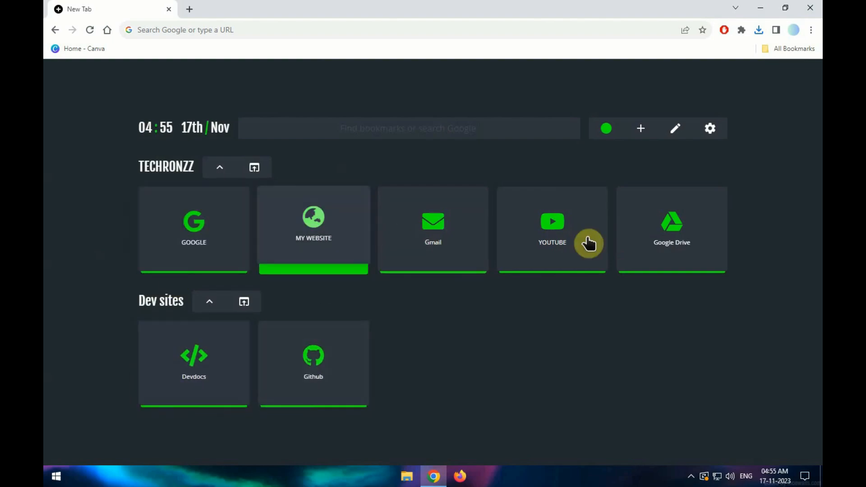
Step: Change the start page's accent colour to magenta, about RGB 236, 9, 217
click(615, 132)
drag(678, 225, 661, 225)
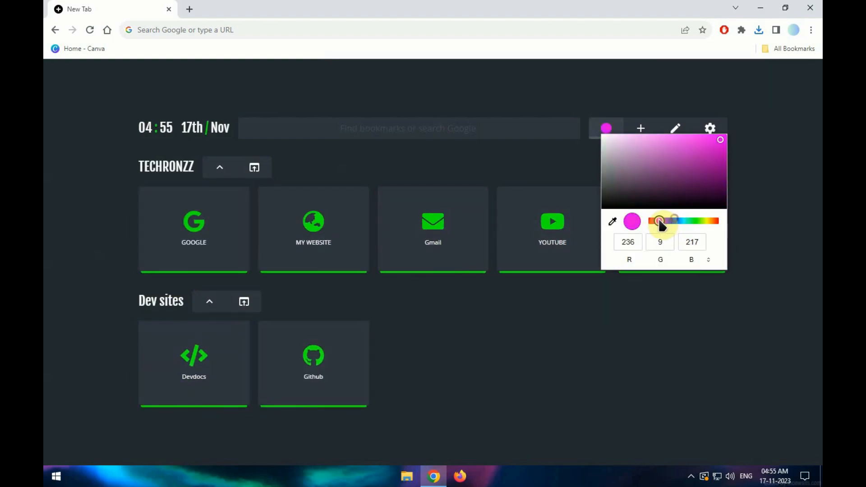
click(501, 349)
Step: Change the start page's accent colour to yellow-green, RGB 212, 255, 0
click(606, 129)
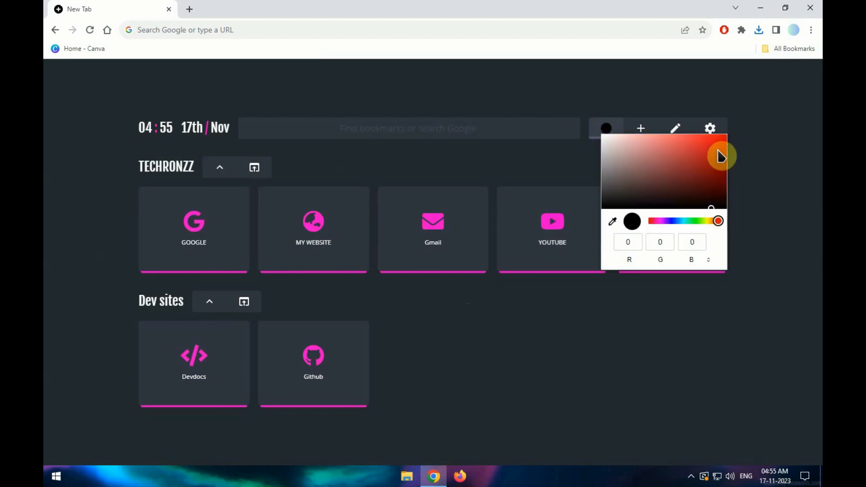
drag(718, 156, 733, 130)
click(704, 220)
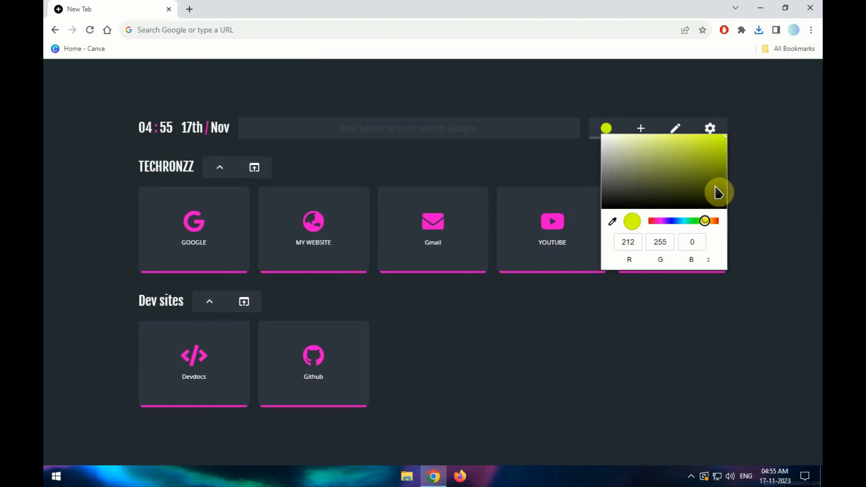
click(662, 285)
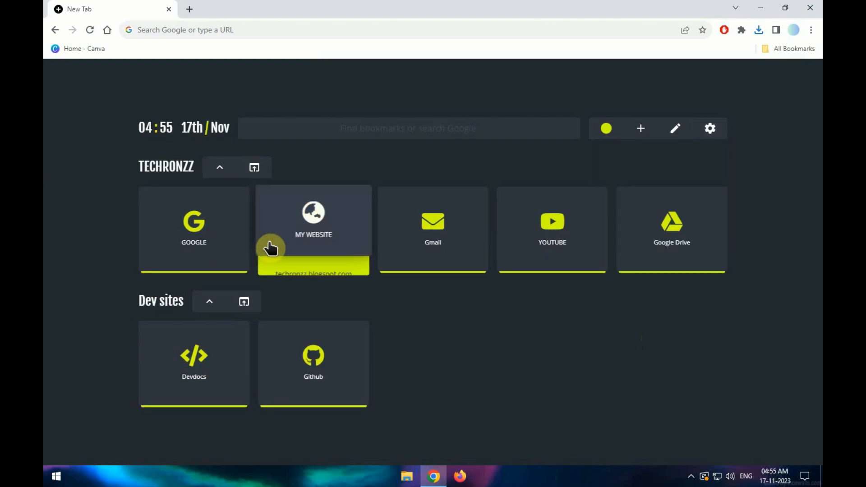
Step: Apply the Viper theme preset and return to the start page
click(710, 129)
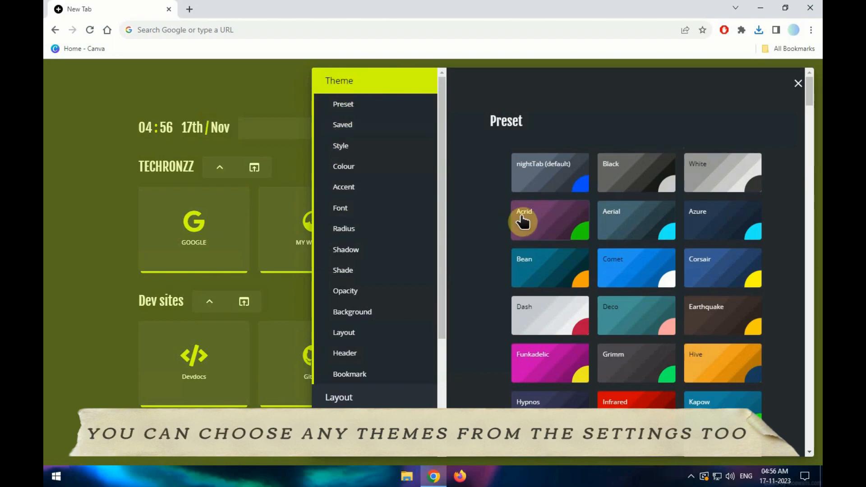
scroll(702, 305, down, 12)
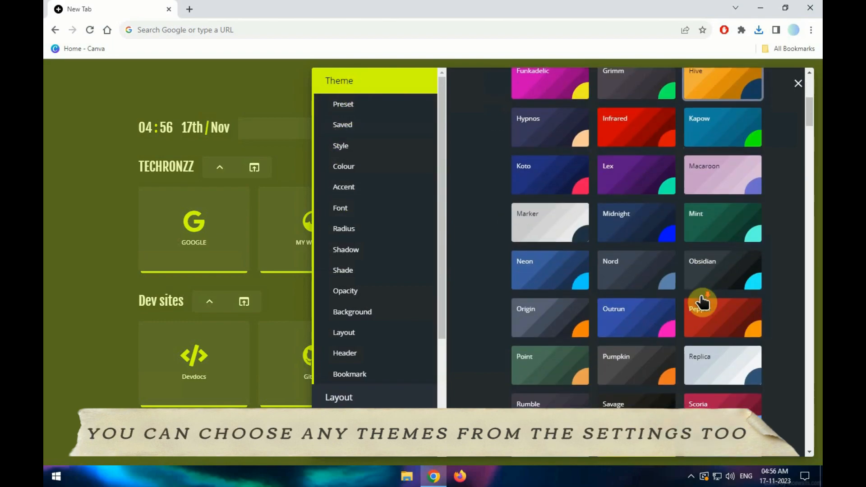
scroll(709, 291, up, 3)
click(712, 241)
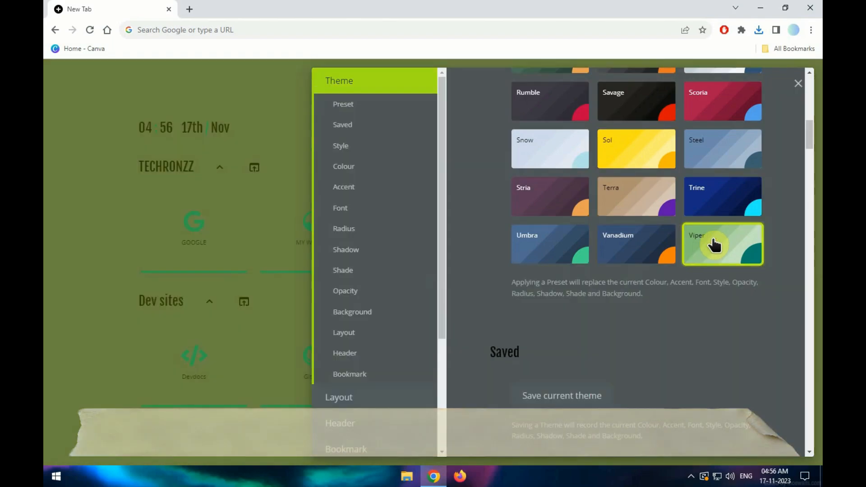
click(53, 131)
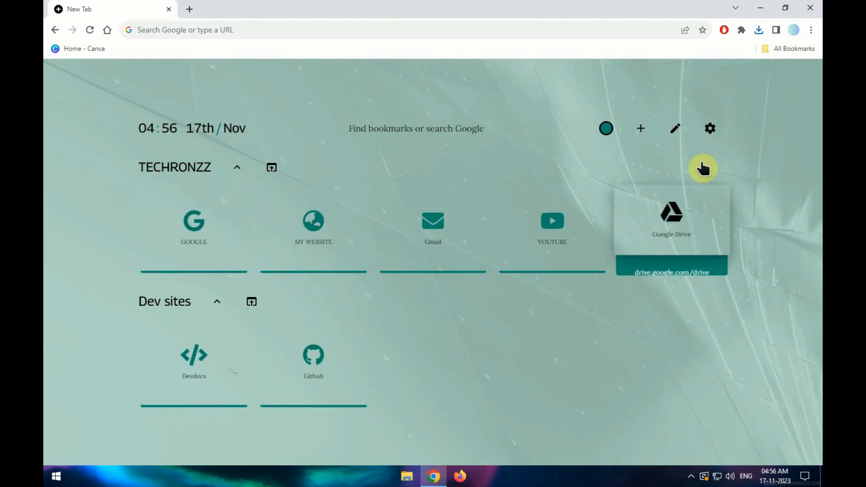
Step: Apply the Replica theme preset and return to the start page
click(710, 129)
scroll(692, 271, down, 8)
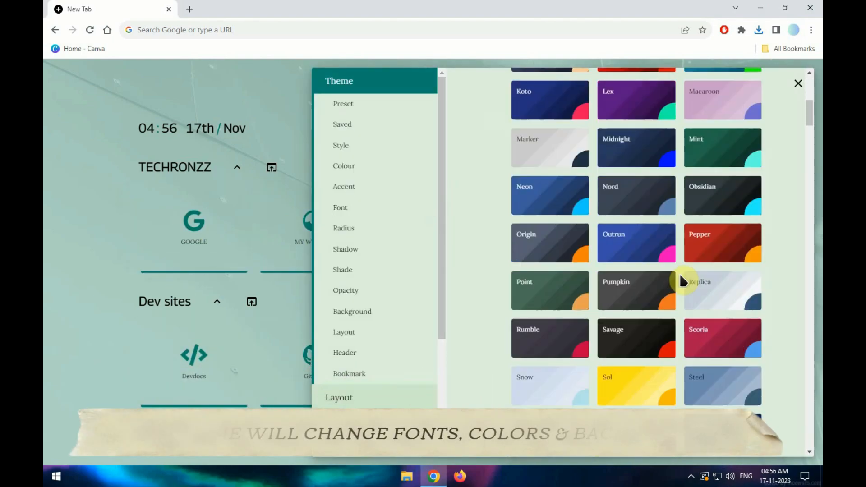
click(713, 270)
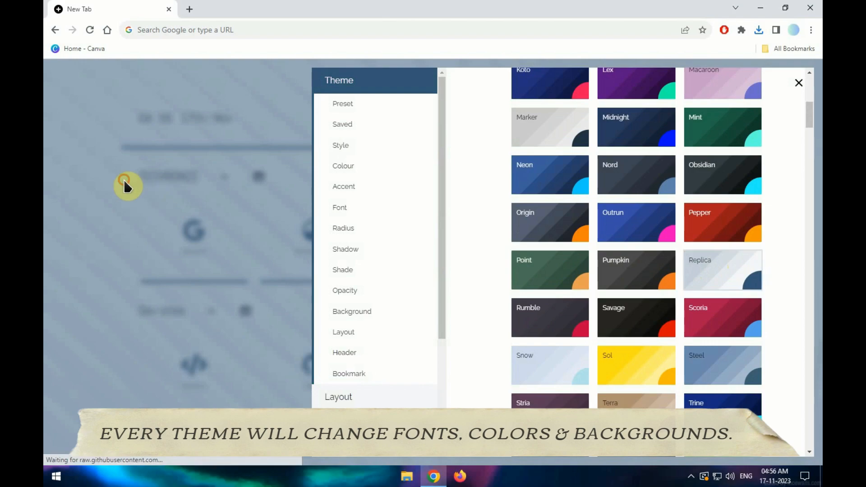
click(122, 194)
Step: Apply the Infrared theme preset and return to the start page
click(706, 129)
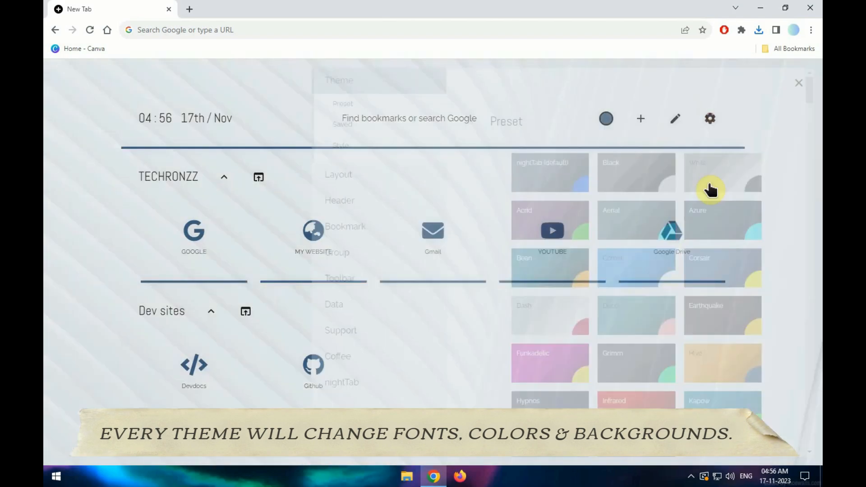
scroll(536, 311, down, 4)
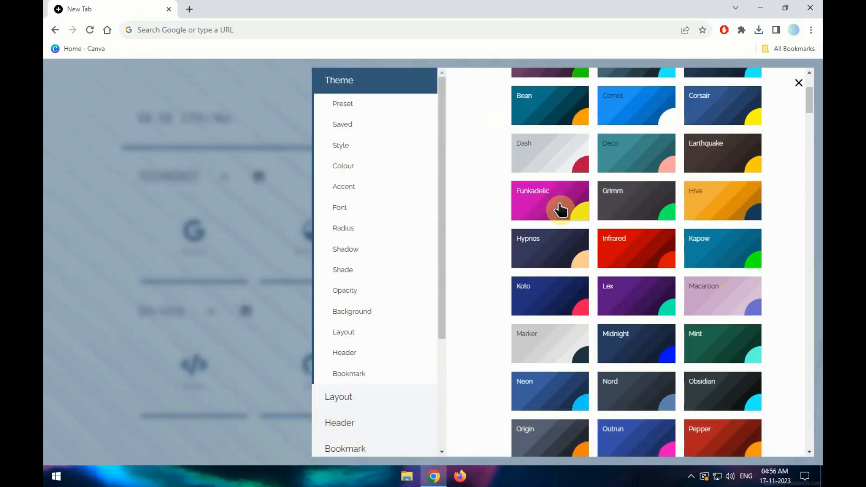
click(628, 252)
click(164, 266)
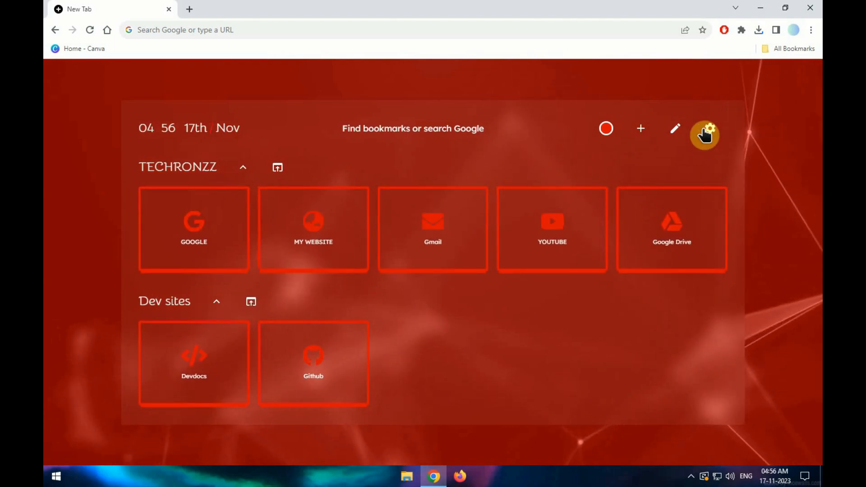
Step: Apply the Koto theme preset and return to the start page
click(710, 129)
scroll(586, 284, down, 5)
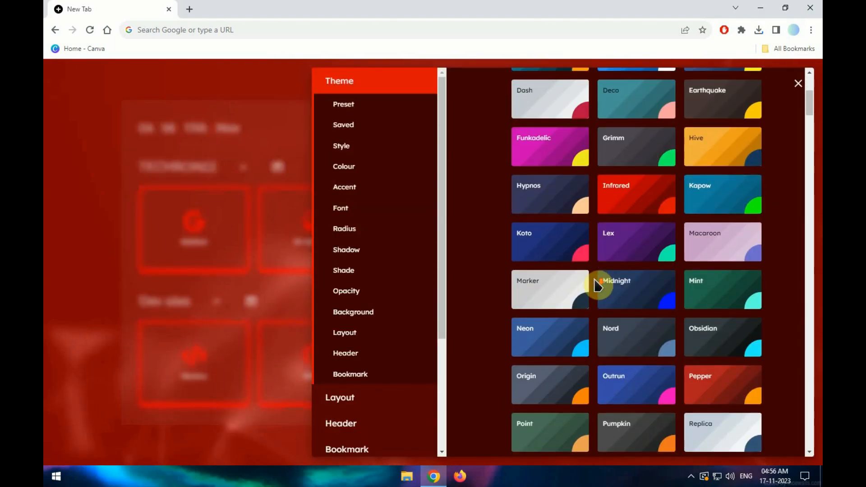
click(548, 245)
click(50, 212)
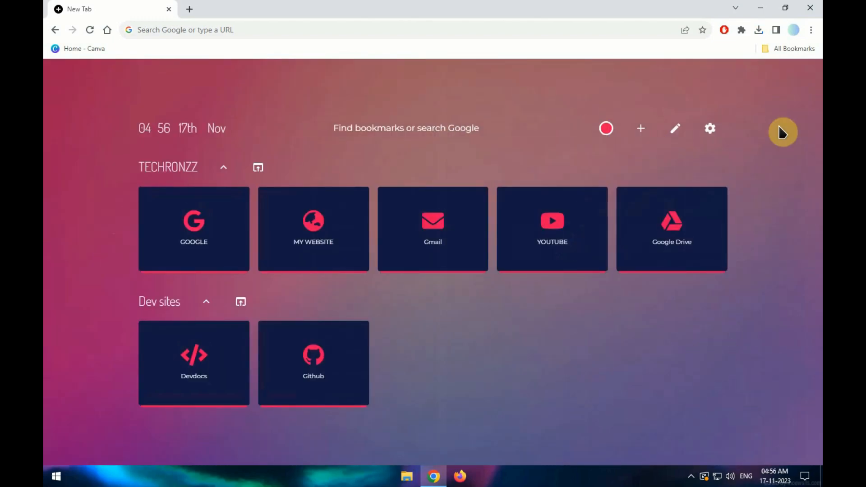
Step: Apply the Macaroon theme preset and return to the start page
click(705, 142)
scroll(744, 180, down, 4)
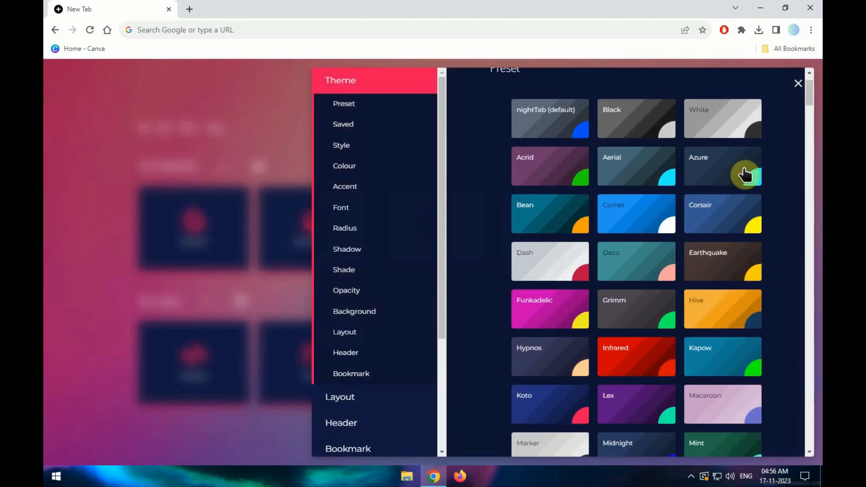
click(715, 299)
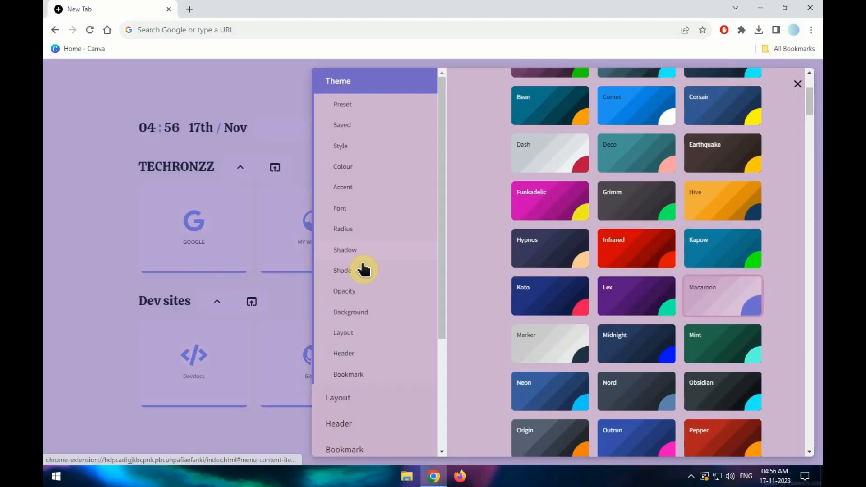
click(46, 210)
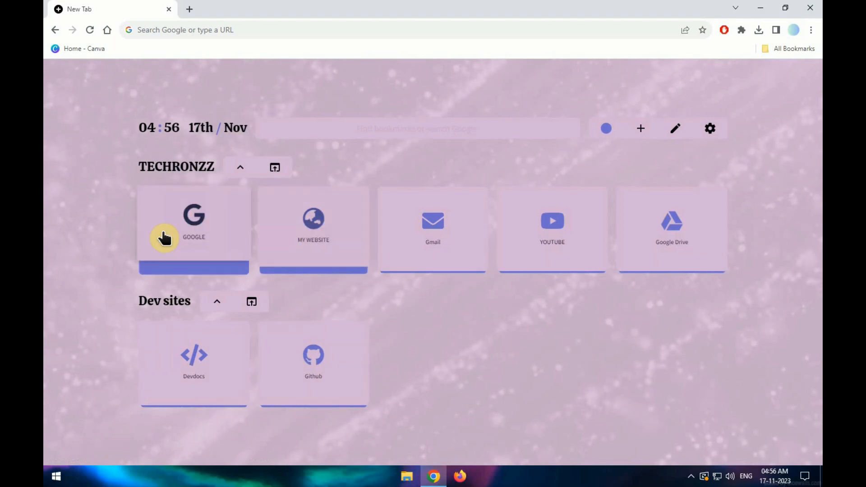
Step: Open the settings and examine the theme options, from style, colour and fonts to background, header and bookmark borders
click(705, 131)
scroll(631, 307, down, 10)
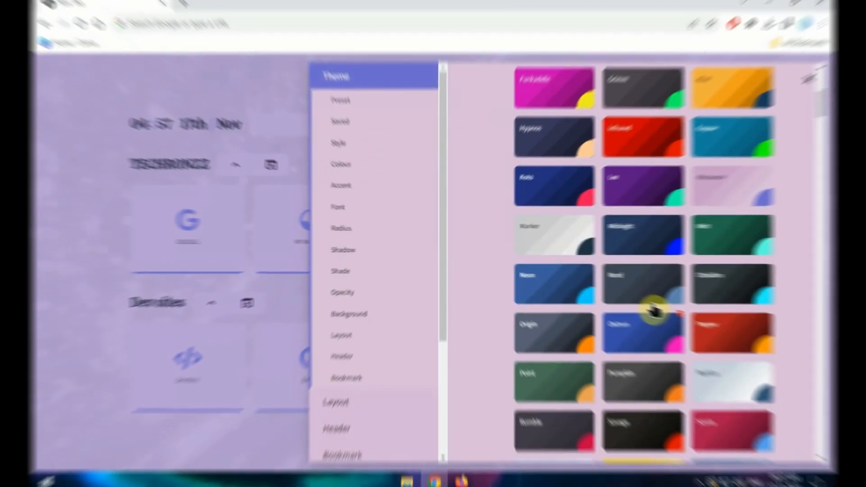
scroll(600, 271, down, 6)
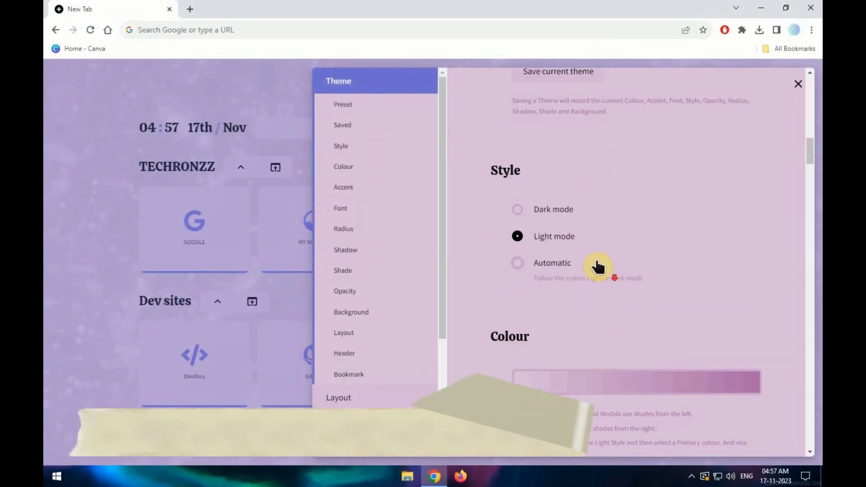
scroll(579, 237, down, 10)
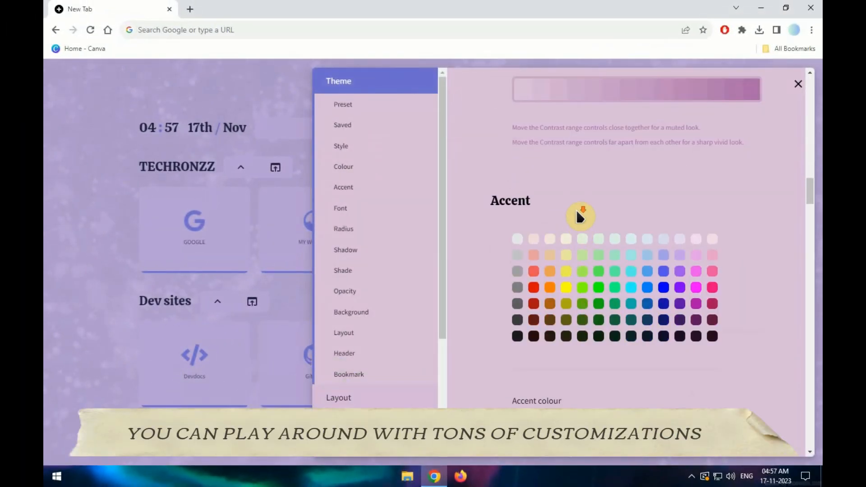
scroll(576, 210, down, 10)
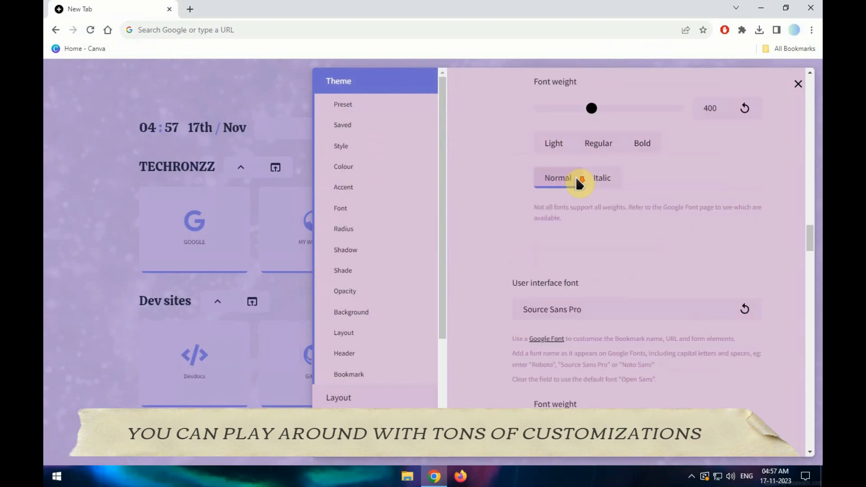
scroll(575, 181, down, 10)
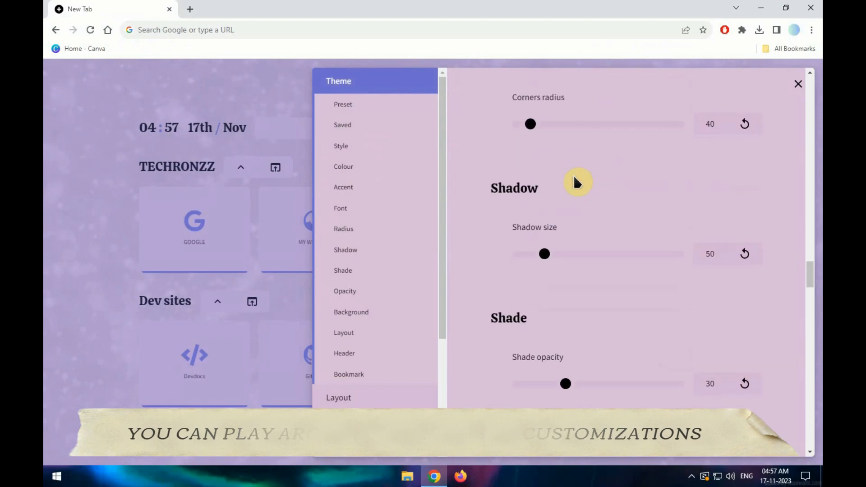
scroll(582, 270, down, 10)
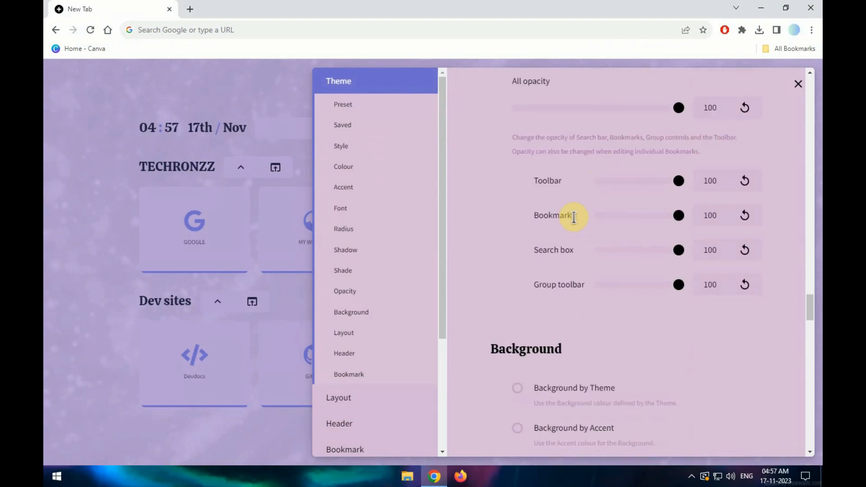
scroll(577, 164, down, 7)
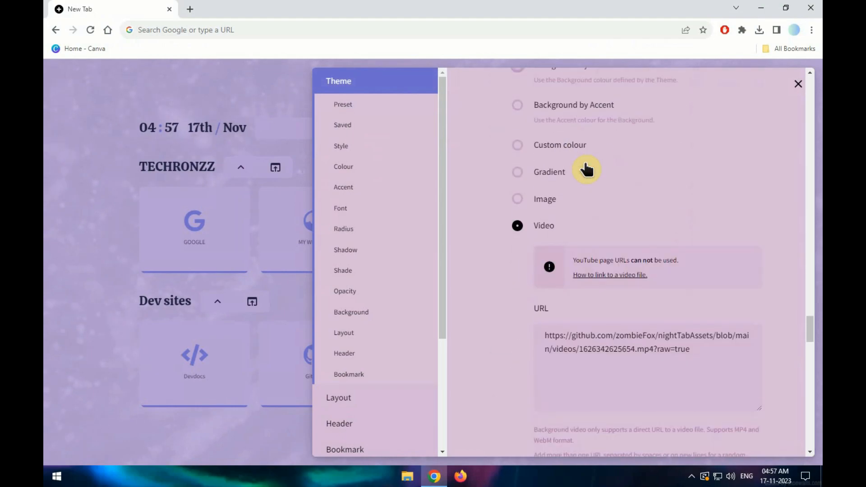
scroll(567, 204, down, 10)
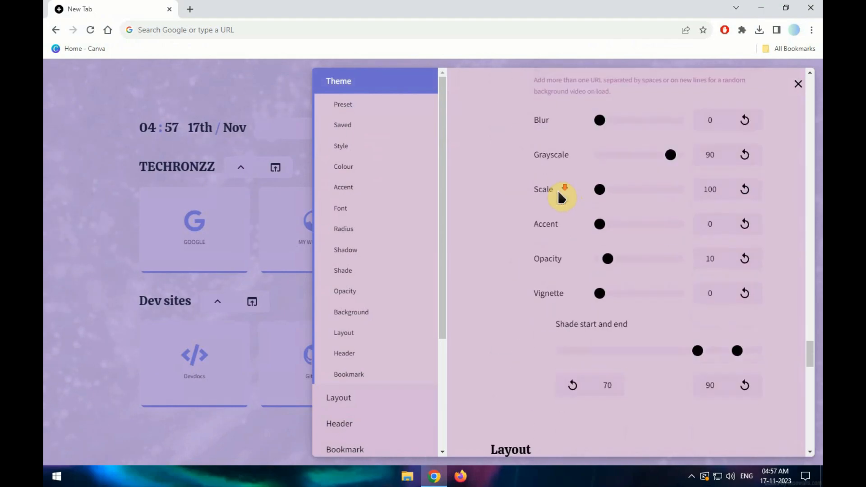
scroll(551, 197, down, 10)
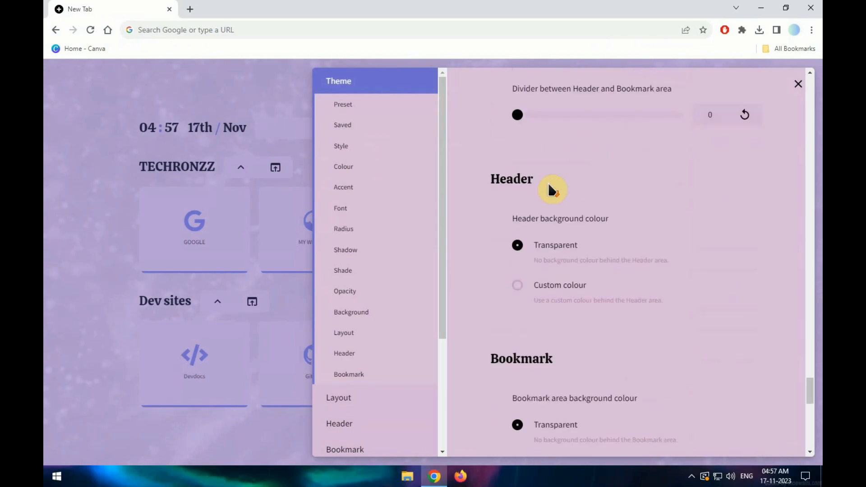
scroll(593, 204, down, 5)
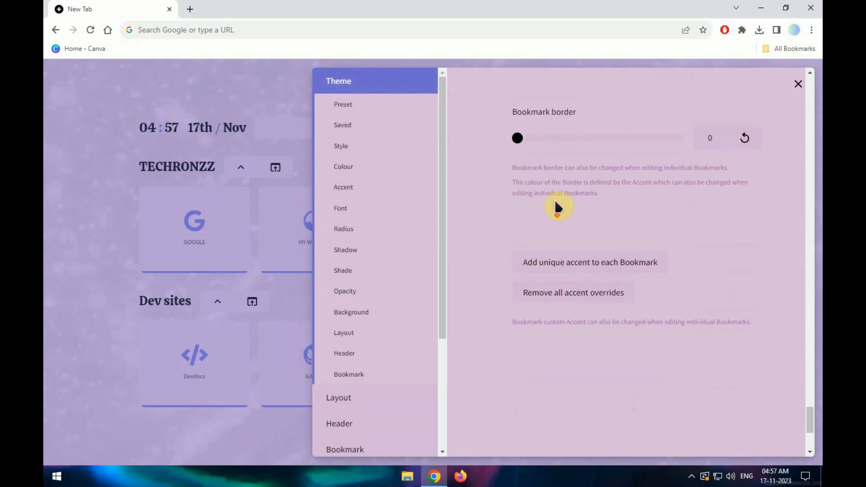
scroll(592, 282, up, 20)
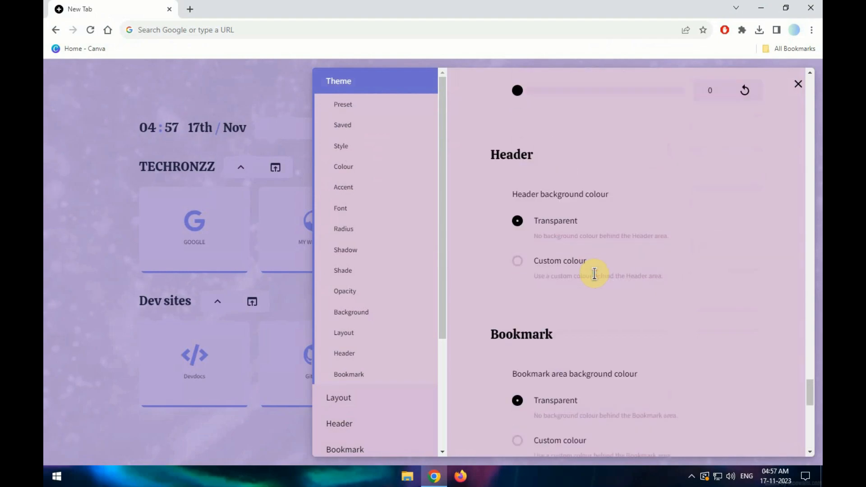
scroll(604, 254, up, 20)
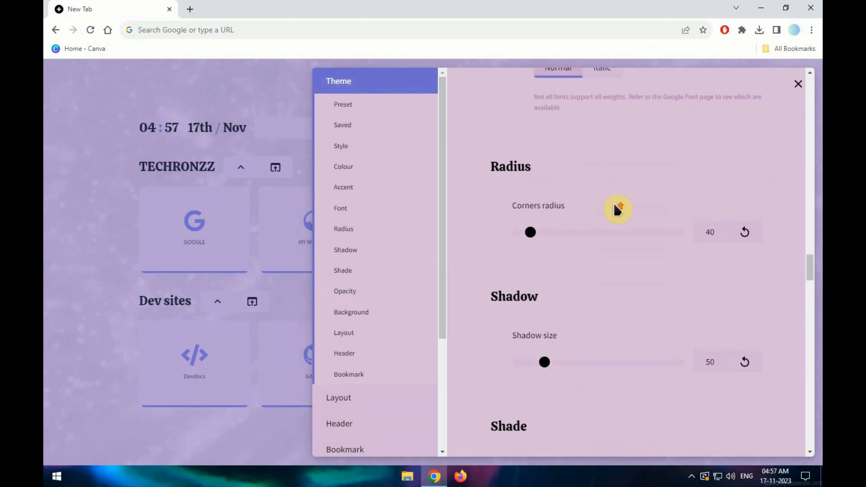
Step: Go through the Theme subsections one by one, from Preset, Style, Colour and Accent to Opacity, Background, Layout, Header and Bookmark
click(350, 106)
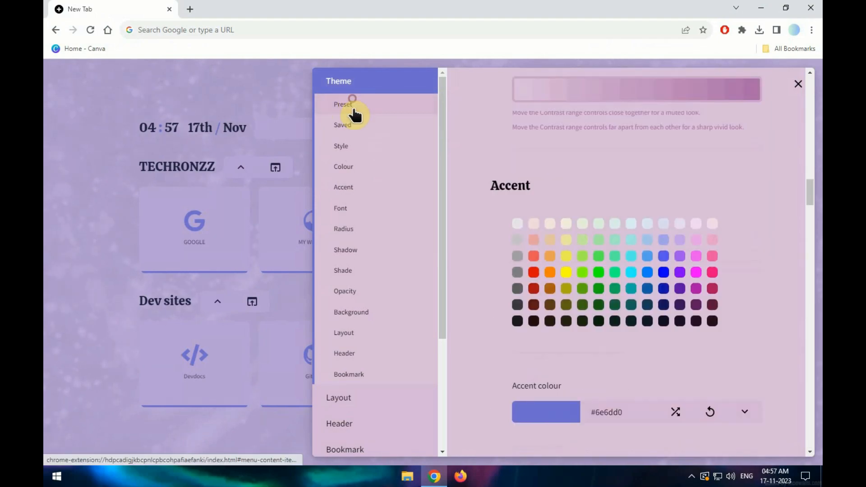
click(363, 147)
click(348, 168)
click(351, 180)
click(353, 201)
click(352, 228)
click(353, 291)
click(353, 309)
click(348, 332)
click(346, 354)
click(350, 371)
scroll(385, 334, down, 2)
scroll(346, 327, down, 1)
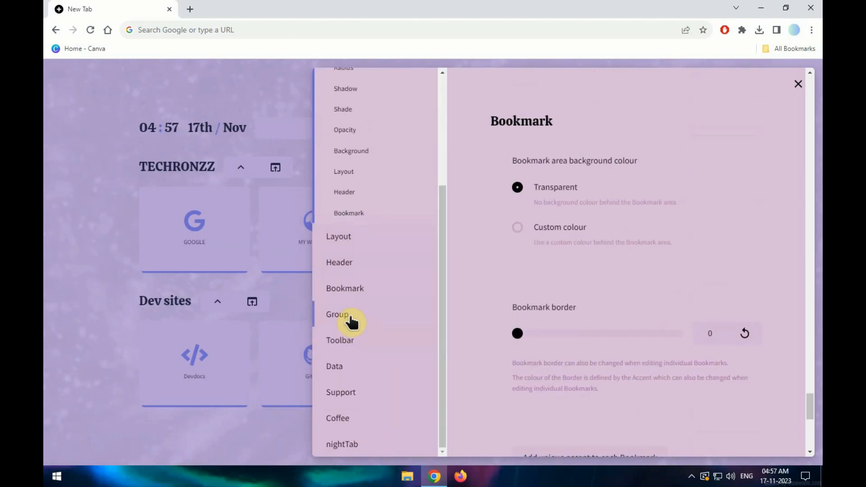
Step: Review the Data settings for restoring and backing up nightTab, along with the Group and Bookmark settings
click(341, 368)
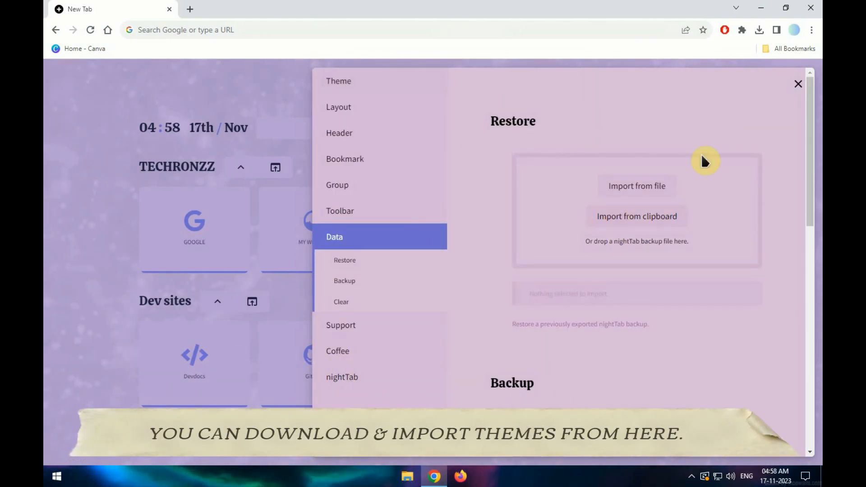
click(353, 283)
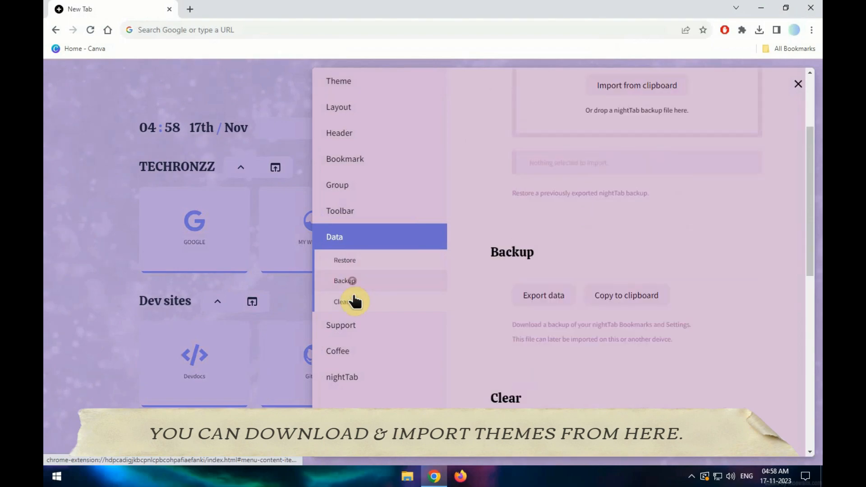
click(346, 261)
click(349, 237)
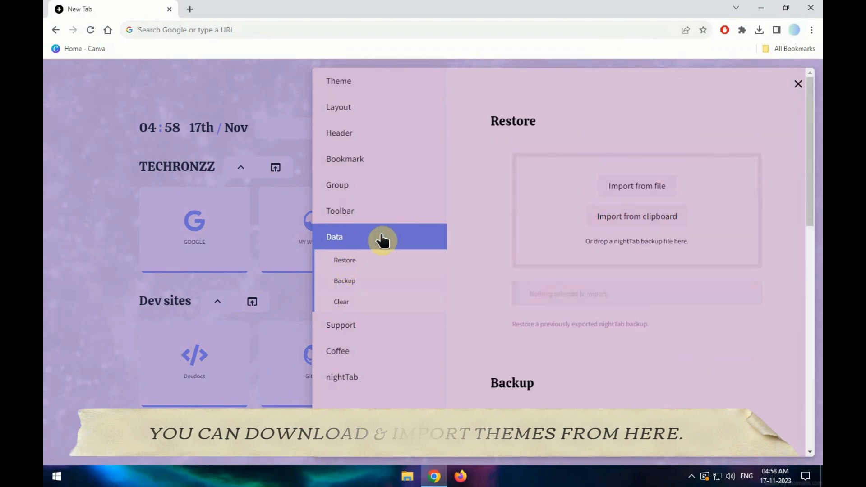
click(344, 187)
click(354, 167)
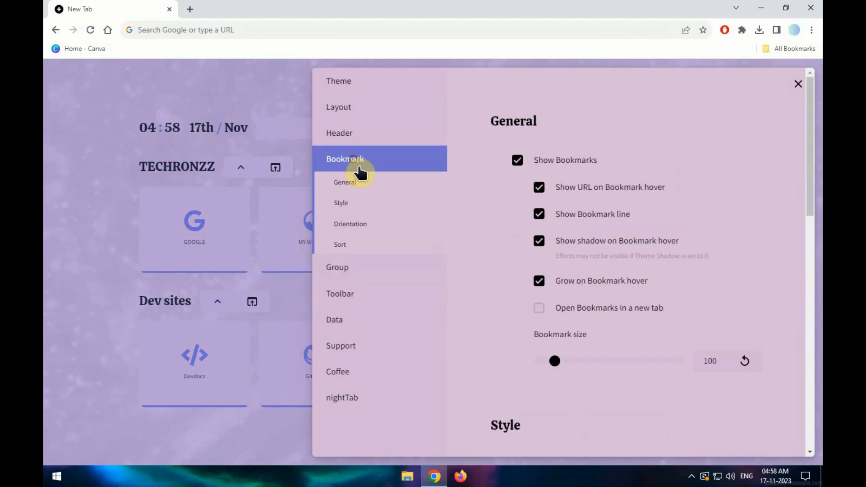
click(349, 322)
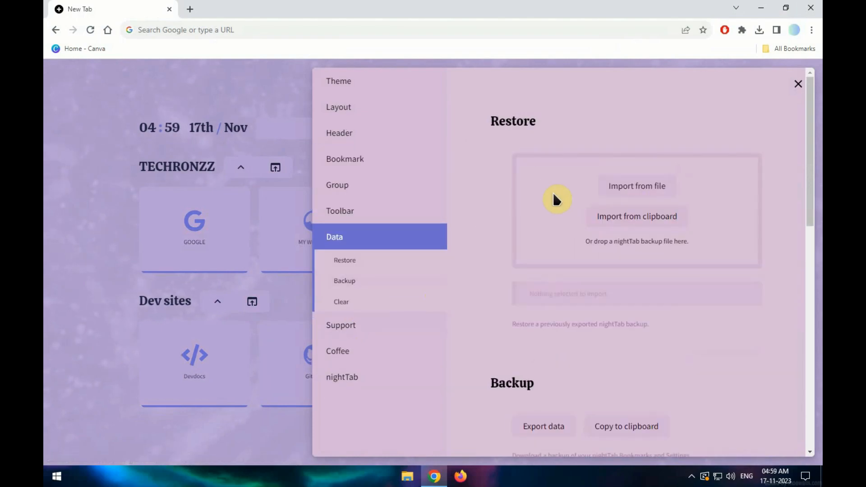
Step: Examine the Header settings for greeting, transitional words and clock, view the Layout settings, and close the settings
click(355, 136)
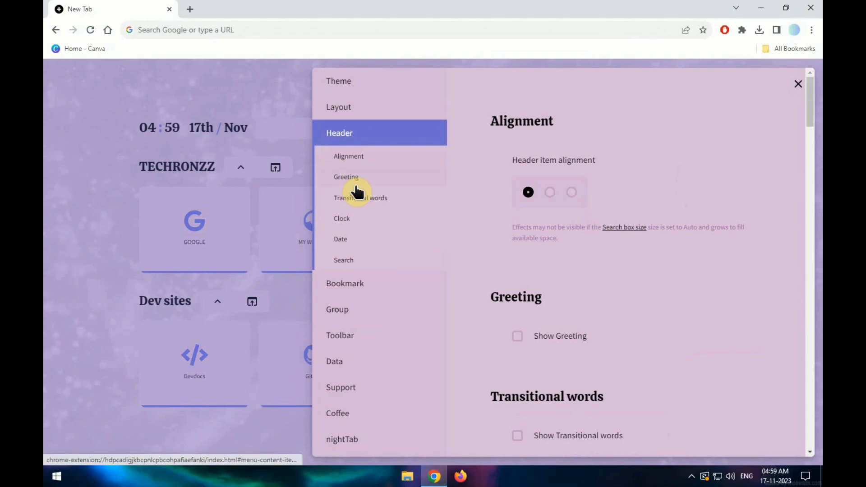
click(354, 198)
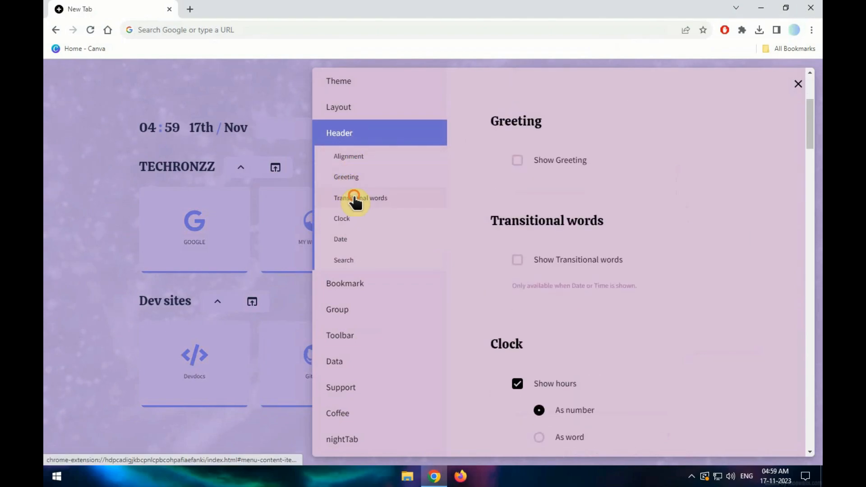
click(342, 226)
click(348, 112)
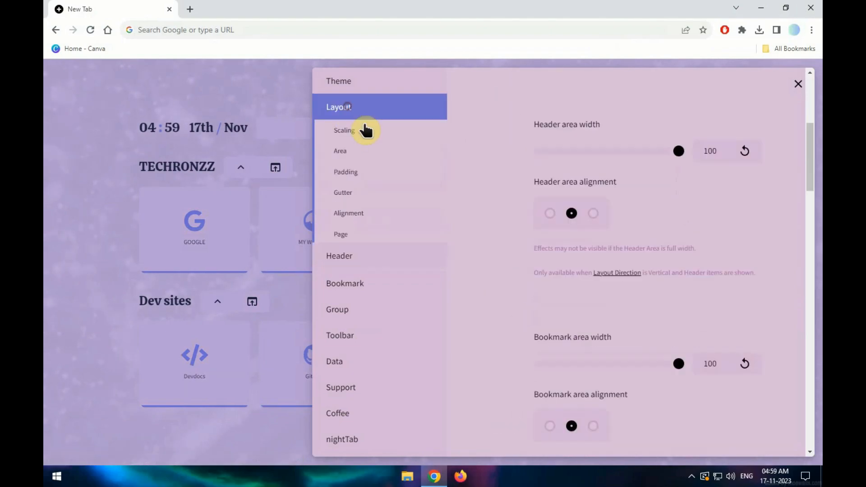
click(795, 85)
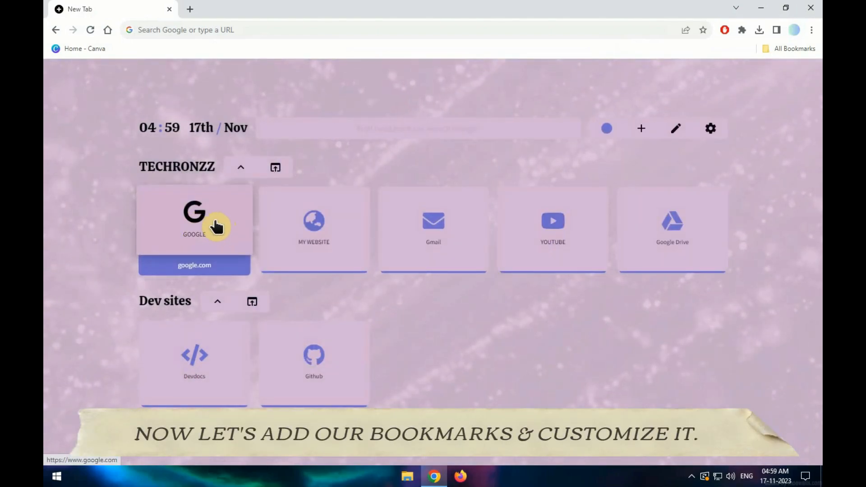
Step: Turn on edit mode for the start page and try repositioning the date, search box and toolbar in the header
click(675, 130)
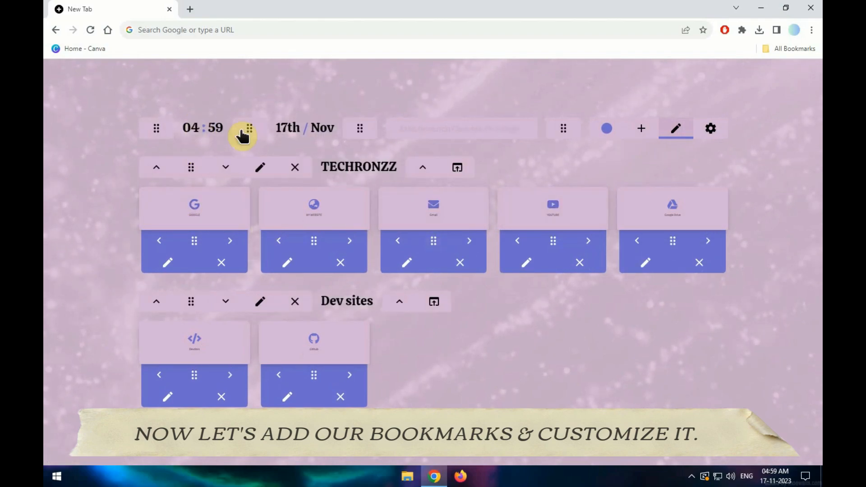
mouse_move(251, 131)
mouse_down()
mouse_move(313, 131)
mouse_move(254, 129)
mouse_up()
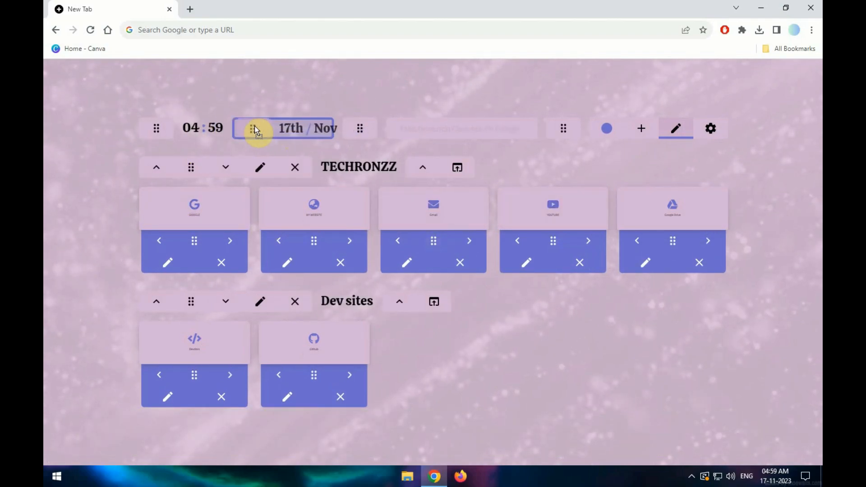
drag(407, 131, 355, 129)
mouse_move(566, 132)
mouse_down()
mouse_move(587, 130)
mouse_move(564, 133)
mouse_up()
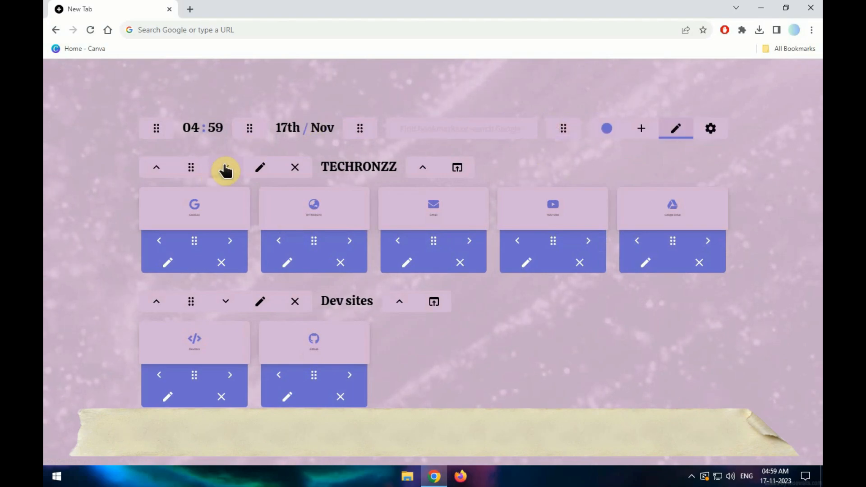
Step: View the name settings of the TECHRONZZ group and cancel the edit
click(259, 168)
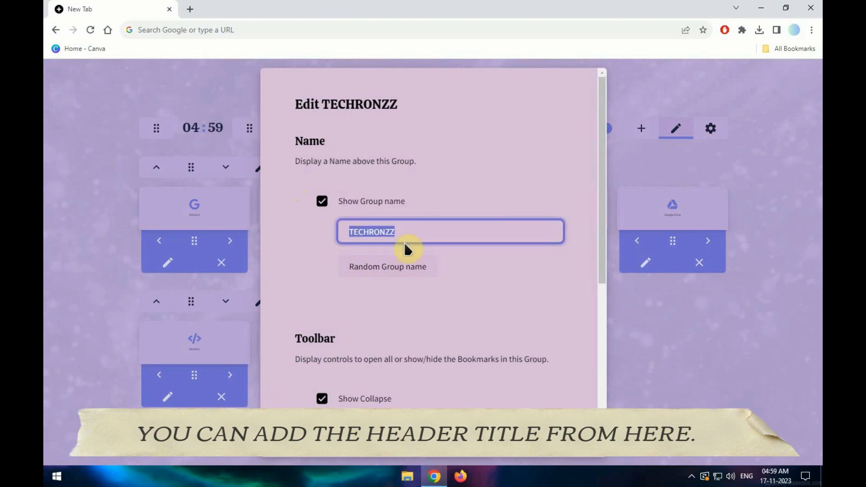
click(343, 441)
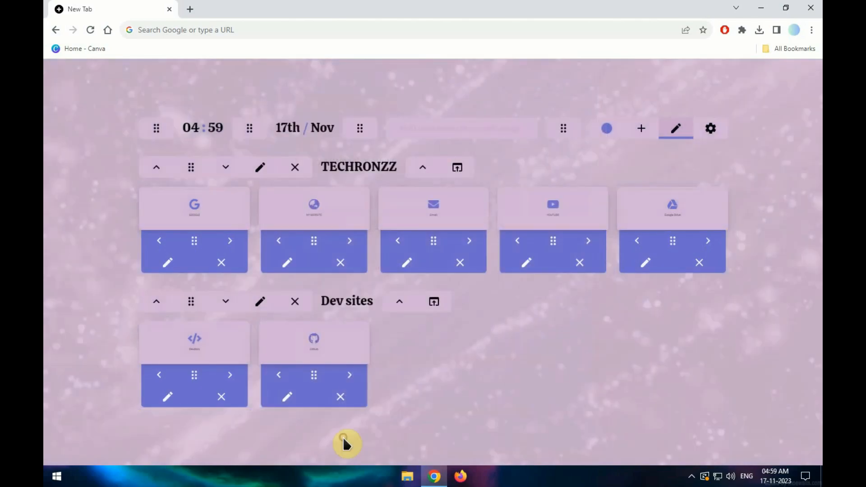
Step: Open the GOOGLE bookmark for editing, review its visual and name settings, and select its URL in the address settings
click(169, 262)
scroll(363, 280, down, 3)
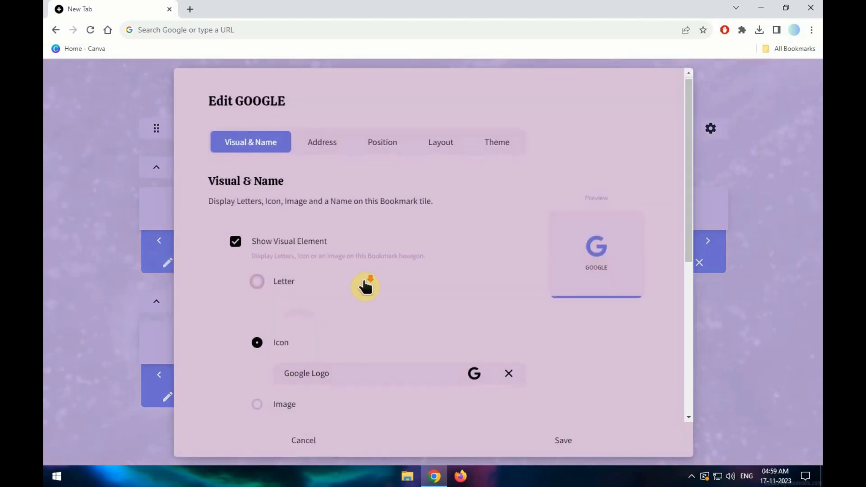
scroll(360, 274, down, 4)
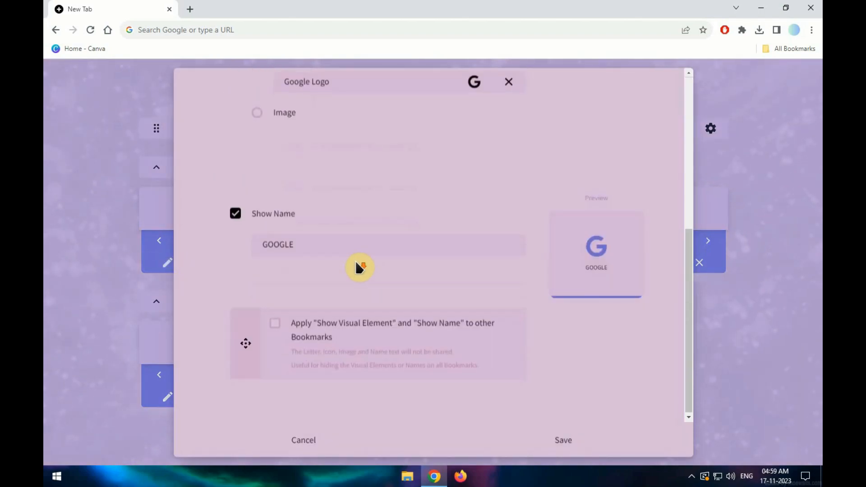
scroll(359, 266, up, 7)
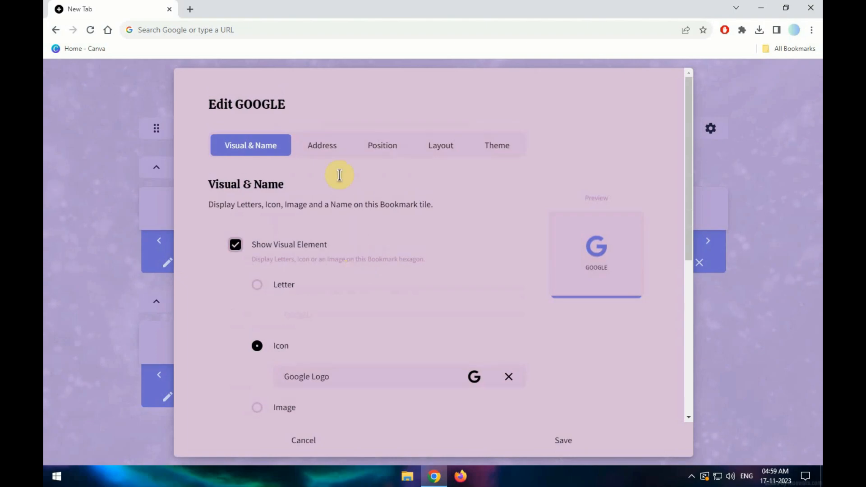
click(328, 147)
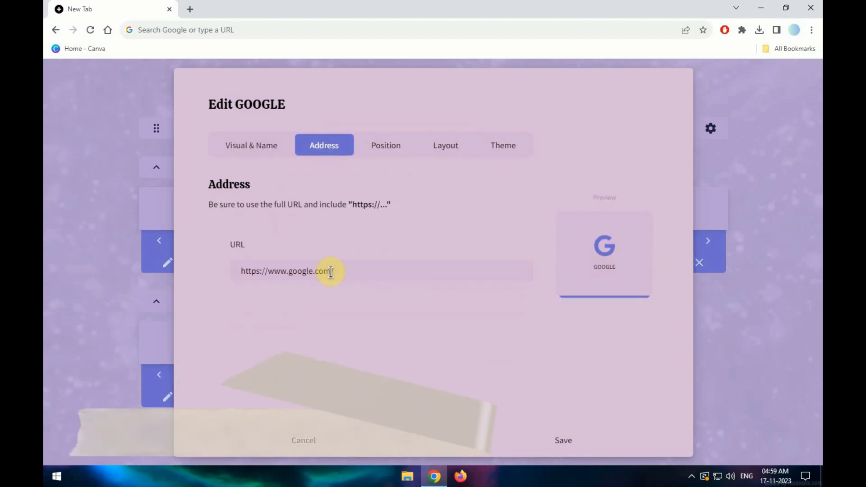
drag(350, 271, 250, 270)
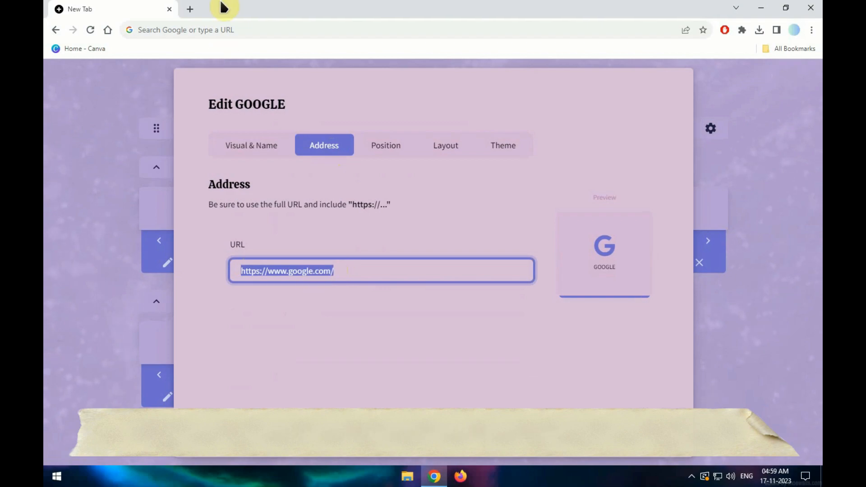
Step: Search for snapchat in a new browser tab and open the Snapchat website from the results
click(196, 9)
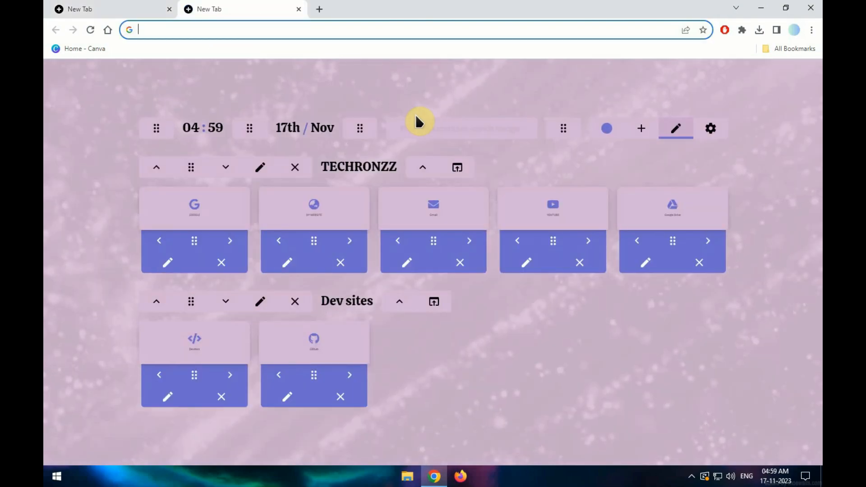
text(snap)
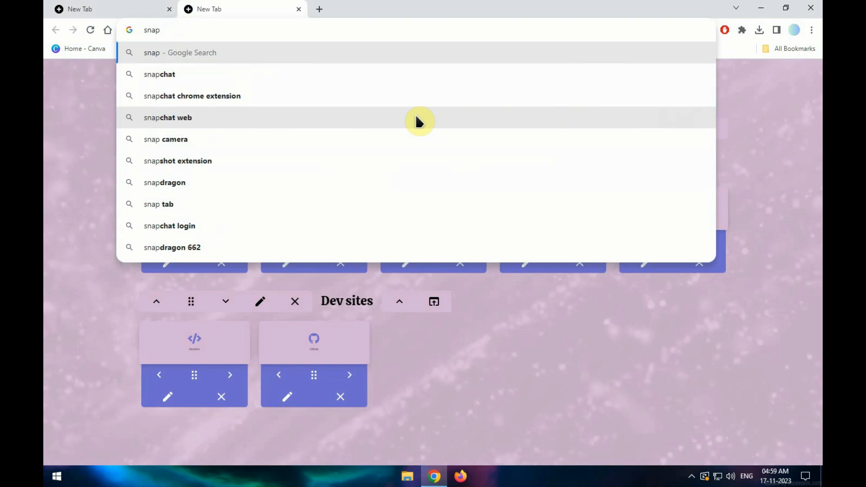
click(174, 74)
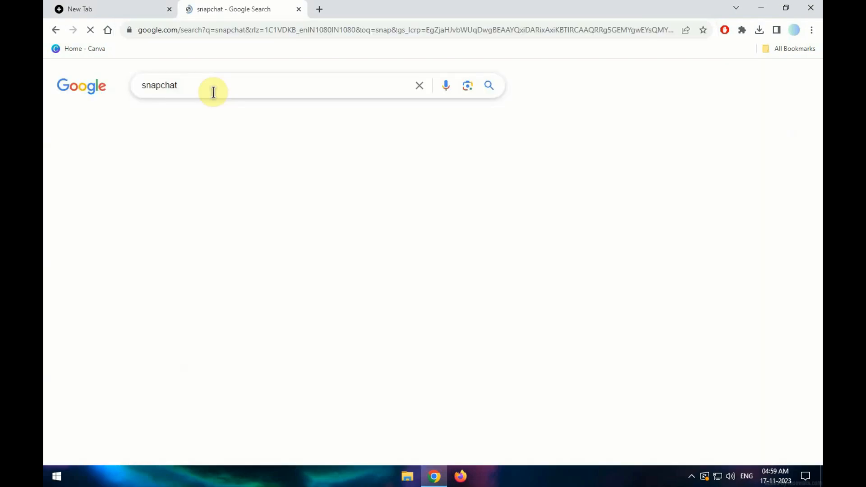
click(247, 191)
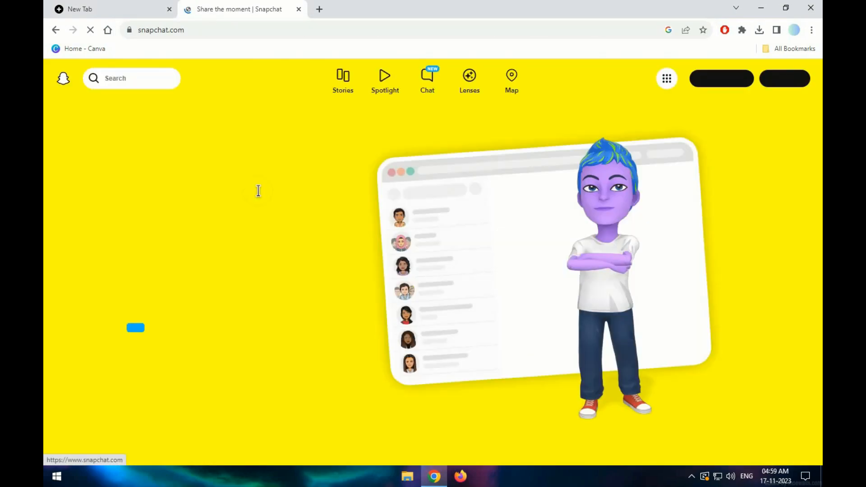
click(139, 8)
click(302, 439)
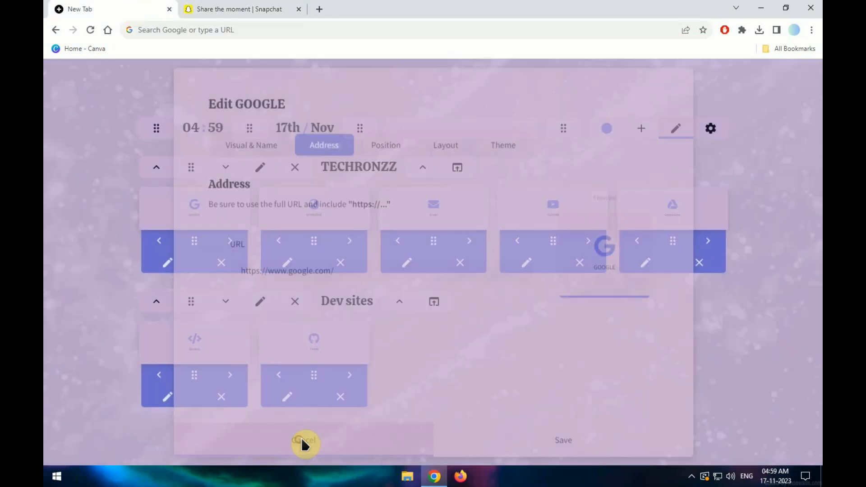
click(643, 129)
click(639, 187)
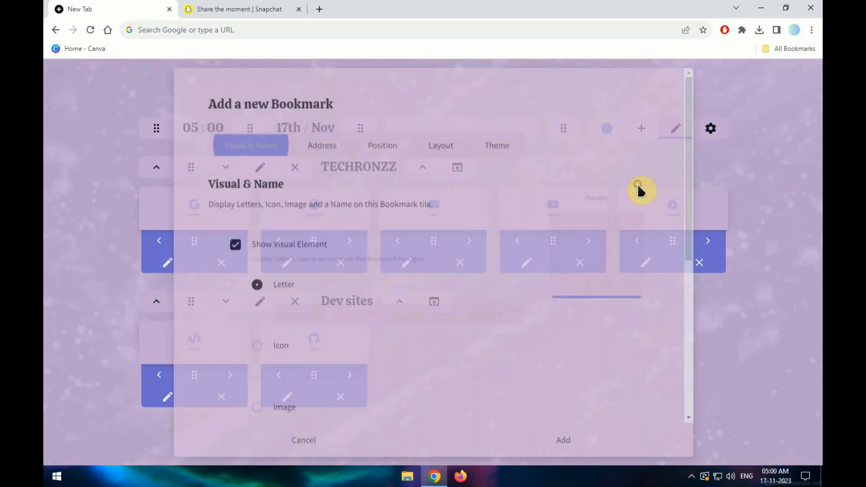
click(325, 148)
click(300, 268)
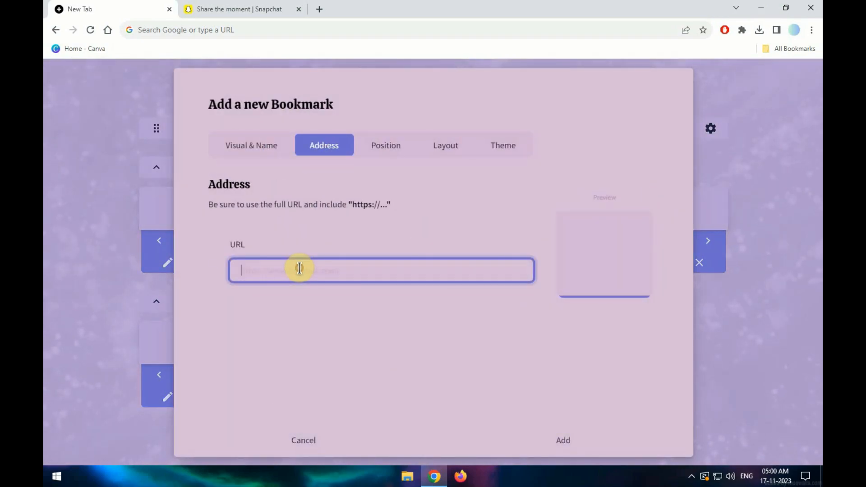
Step: Give the new bookmark an icon as its visual element, searching for snapchat and choosing Snapchat Ghost
click(245, 143)
click(261, 347)
click(326, 377)
text(snapcha)
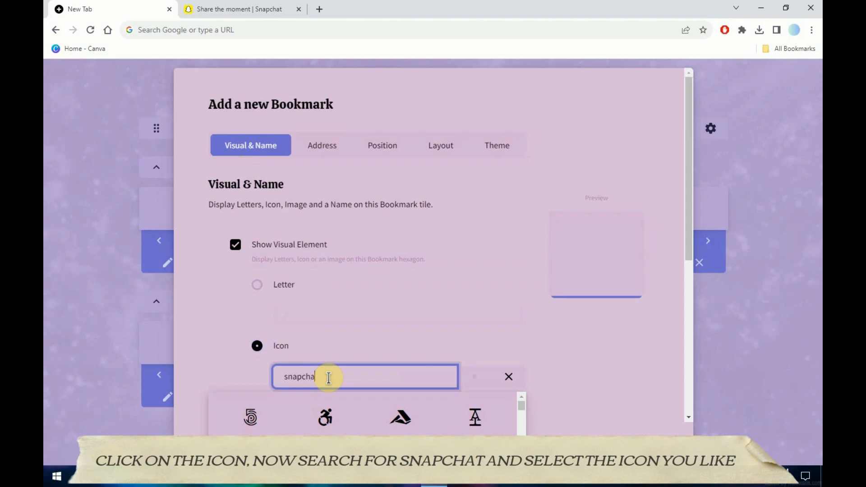
text(t)
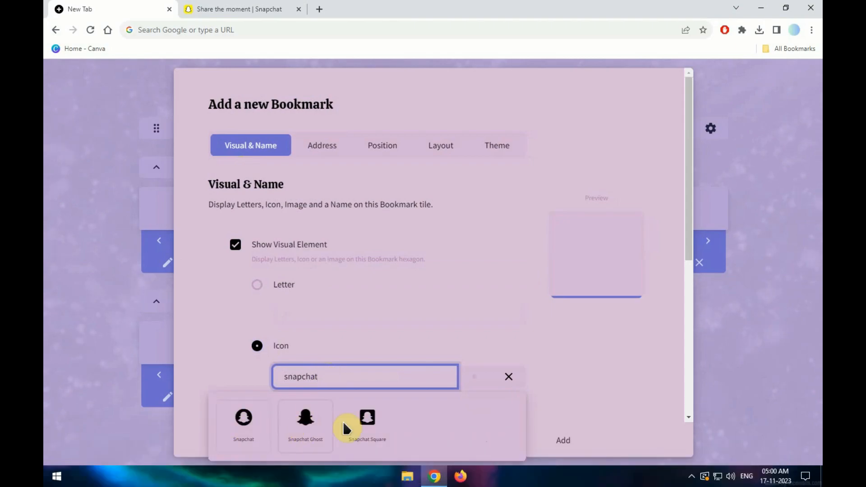
click(305, 421)
Step: Enter SNAPCHAT in capitals as the name shown under the new bookmark's icon
scroll(393, 315, down, 5)
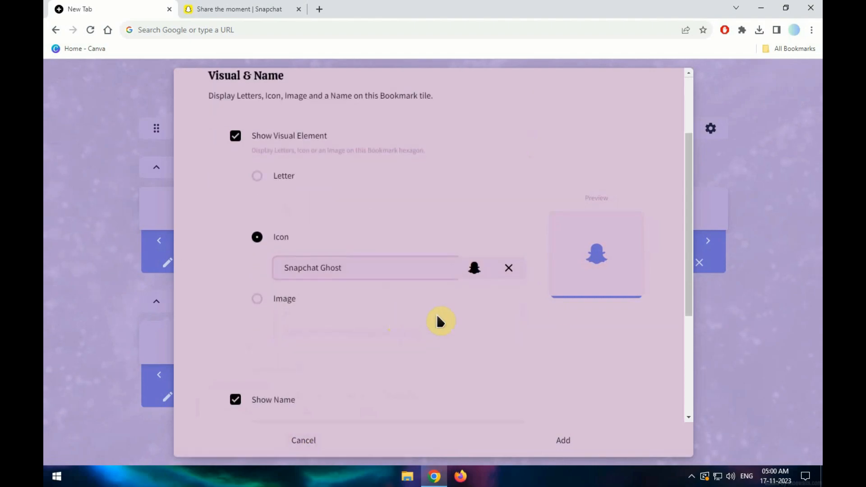
click(276, 322)
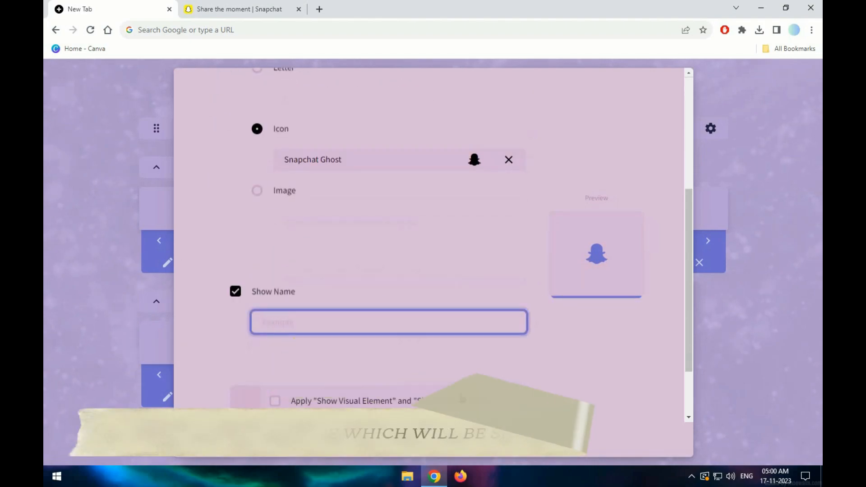
text(sn)
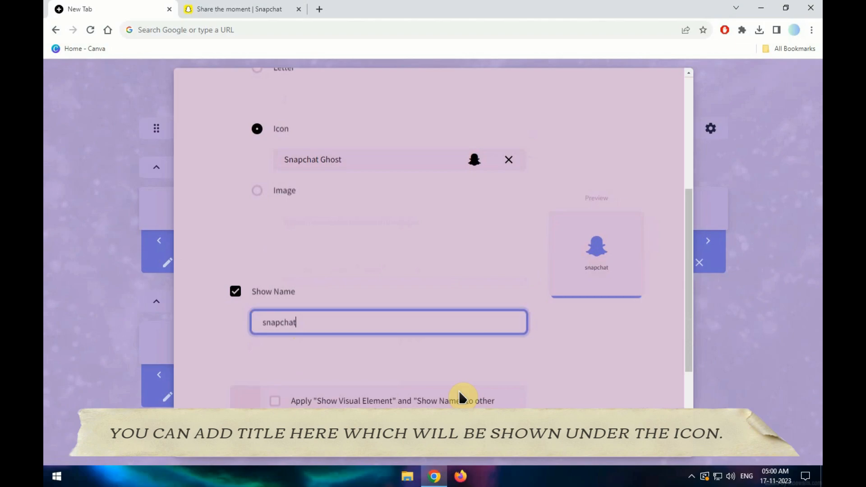
text(apcha)
key(BackSpace)
key(BackSpace)
key(BackSpace)
key(BackSpace)
key(BackSpace)
key(BackSpace)
key(BackSpace)
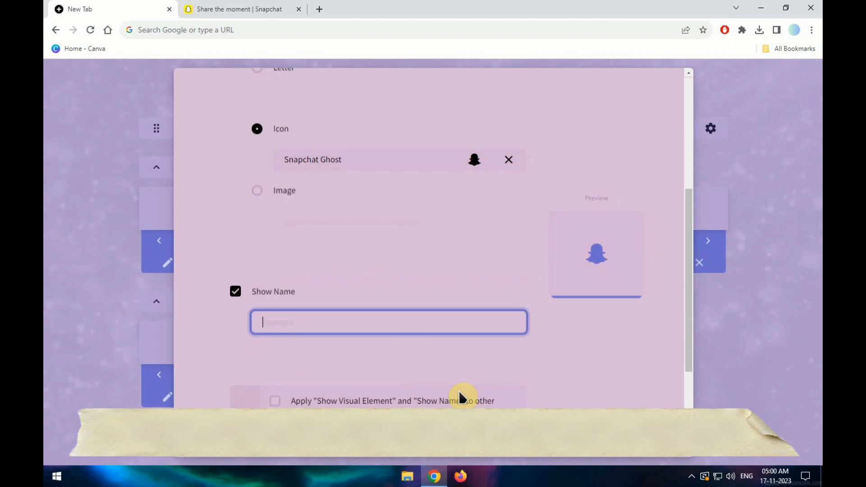
text(s)
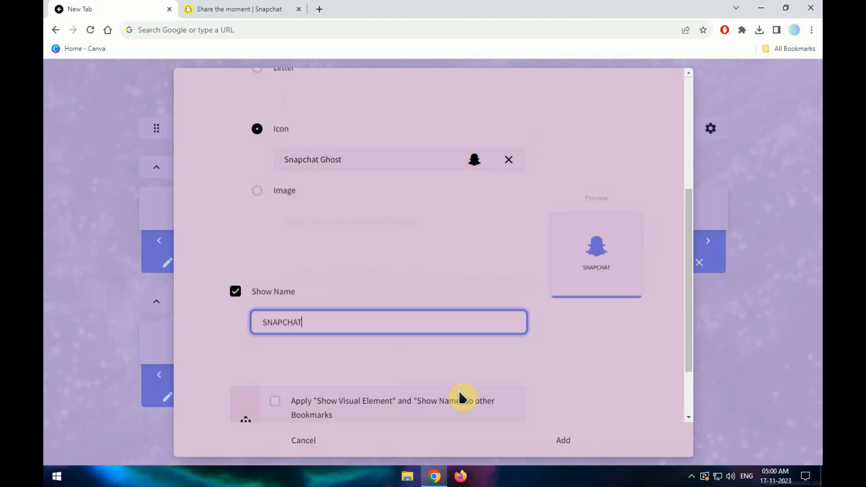
scroll(430, 308, down, 2)
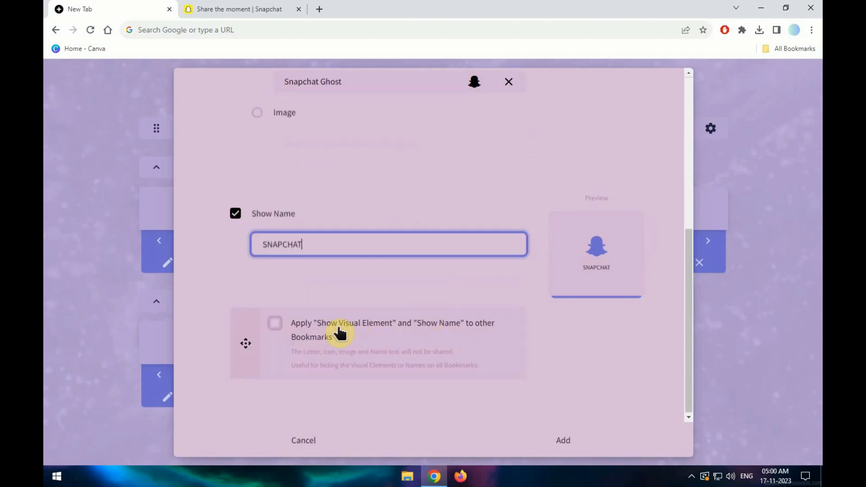
Step: Check the new bookmark's address, try the 2nd position in the TECHRONZZ group, and set it back to 6th
scroll(435, 343, up, 6)
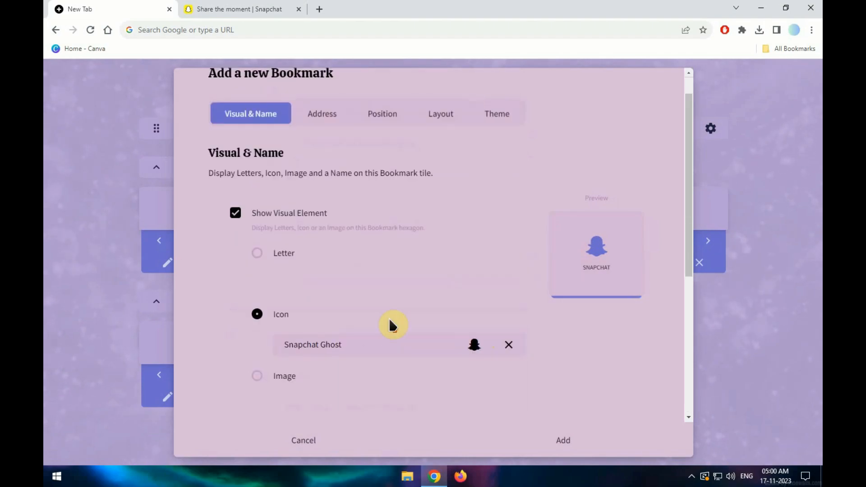
click(323, 145)
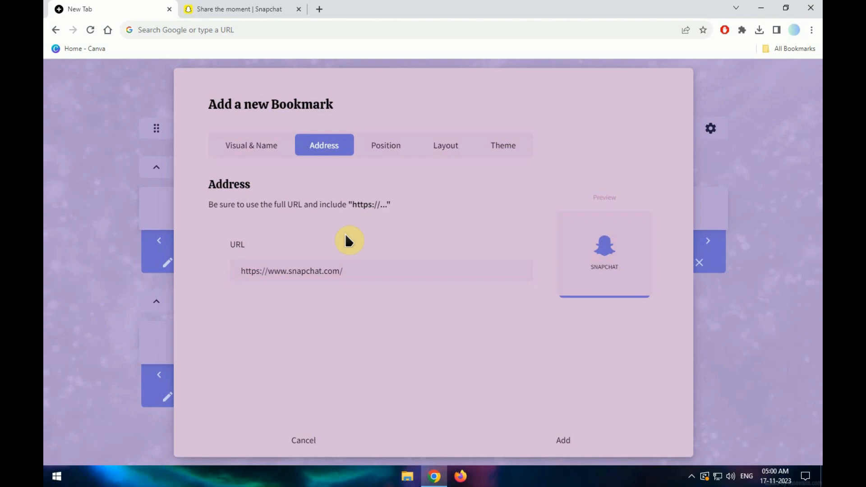
click(389, 149)
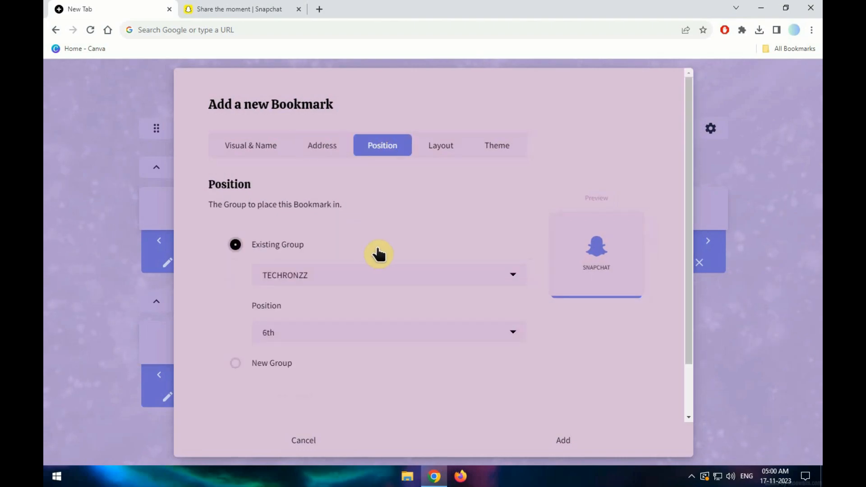
scroll(378, 255, down, 1)
click(374, 275)
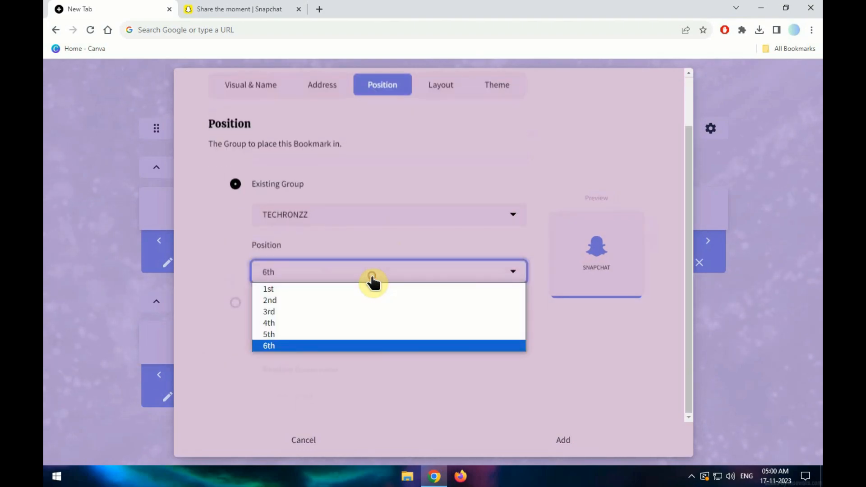
click(308, 298)
click(310, 272)
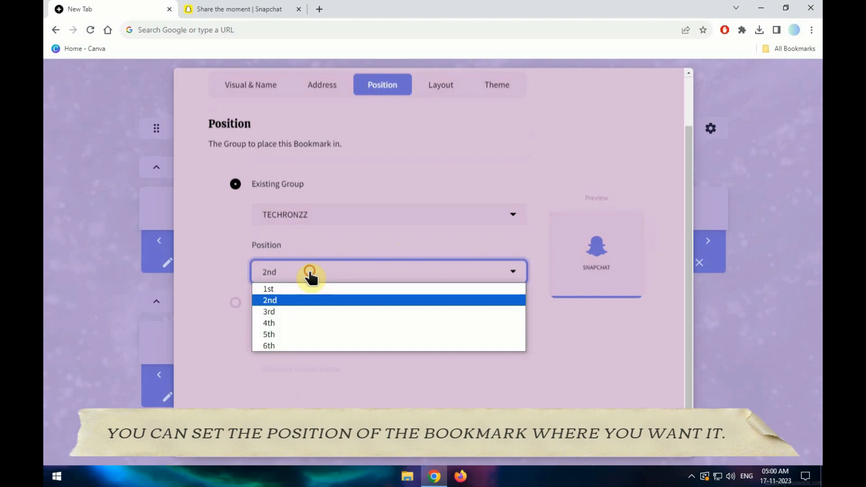
click(283, 344)
Step: In the new bookmark's layout, set the visual size to 41 and the name size to 12
click(439, 84)
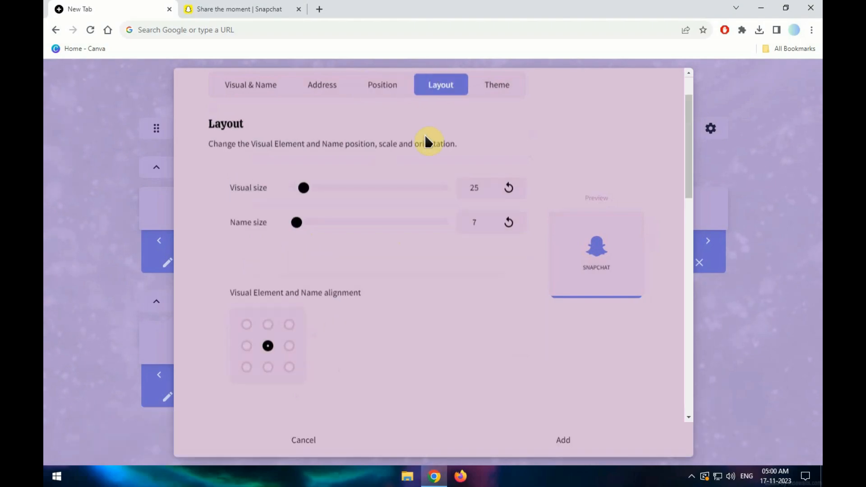
mouse_move(304, 194)
mouse_down()
mouse_move(338, 194)
mouse_move(295, 191)
mouse_move(310, 193)
mouse_up()
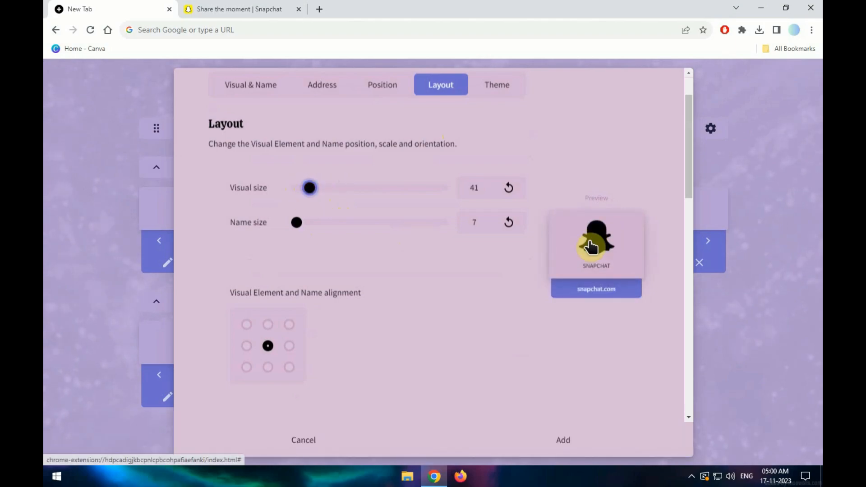
drag(298, 230, 303, 230)
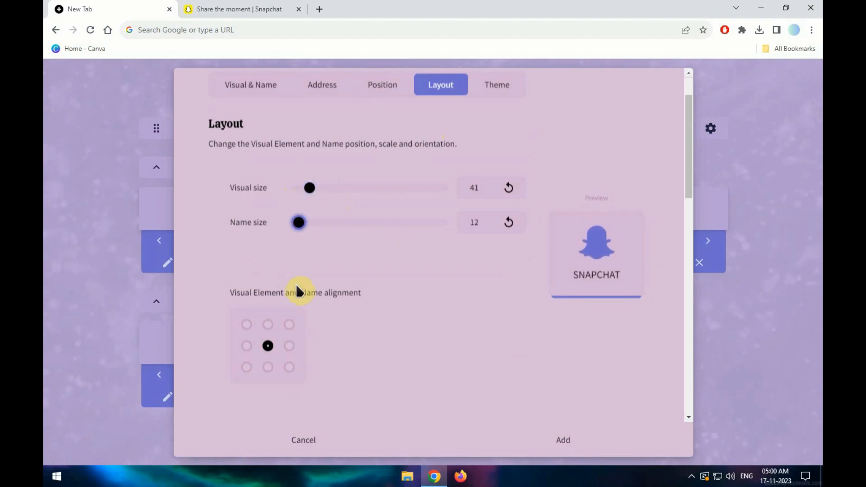
Step: Try the top-left and top-right alignments for the icon and name, and return the alignment to centre
click(245, 327)
click(289, 326)
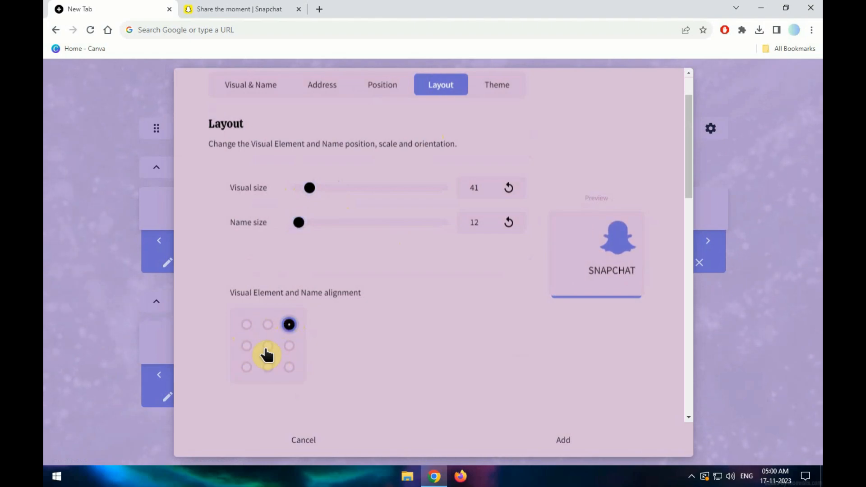
click(267, 346)
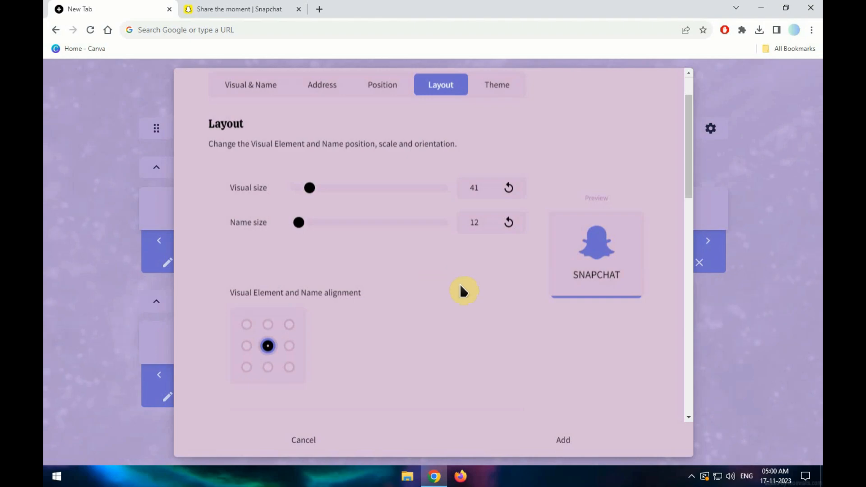
Step: Review the remaining layout options, try the Wide tile and Tall tile options, and turn both off again
scroll(450, 277, down, 6)
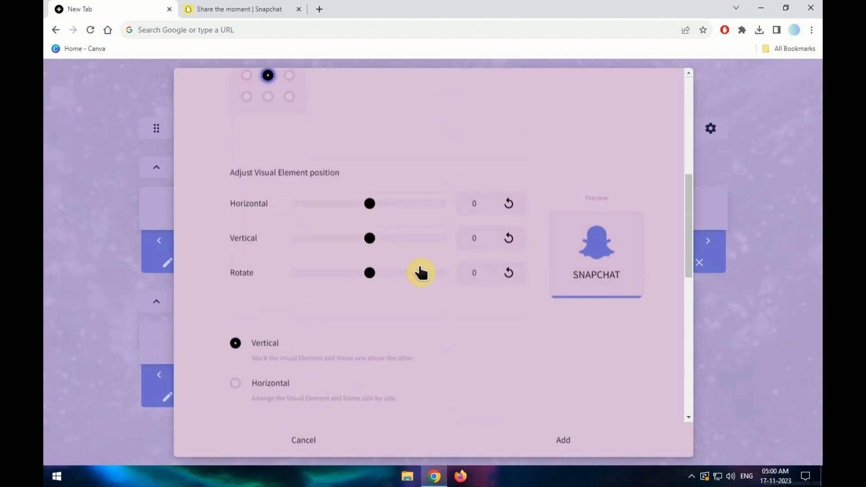
scroll(406, 288, down, 8)
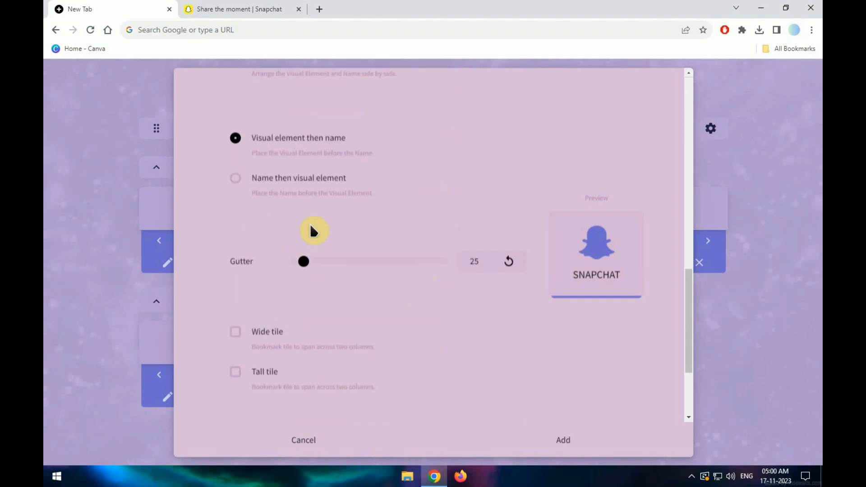
scroll(315, 269, down, 2)
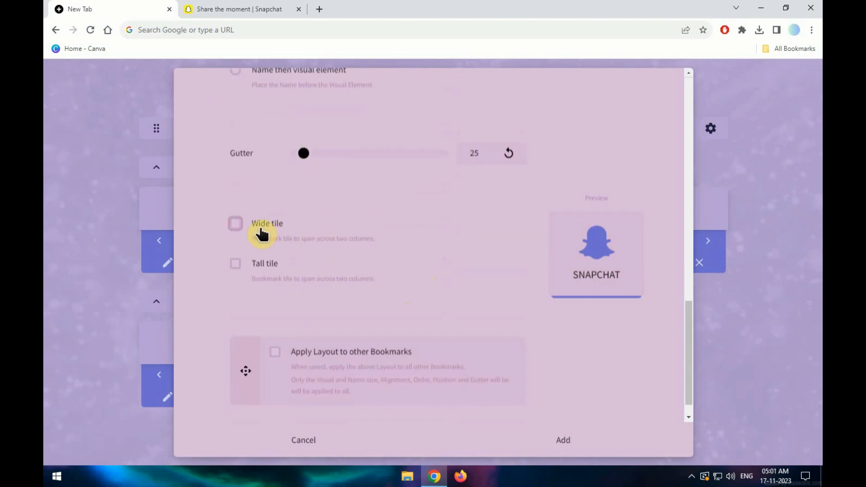
click(236, 224)
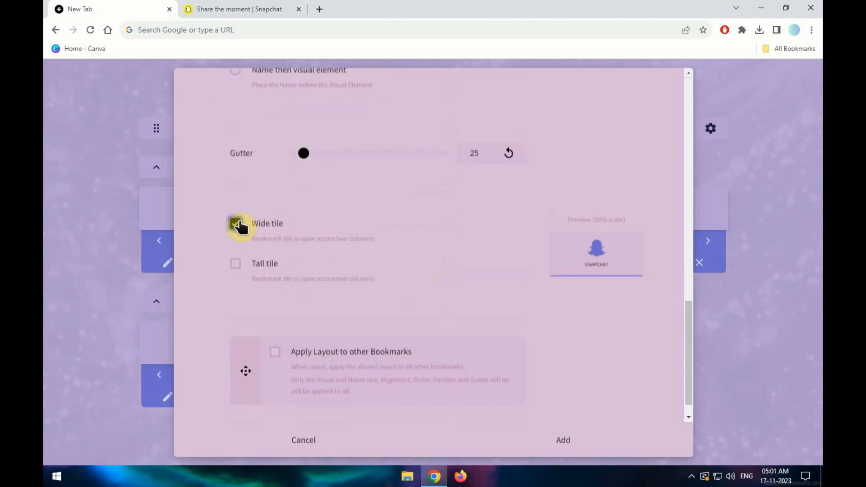
click(236, 223)
click(235, 264)
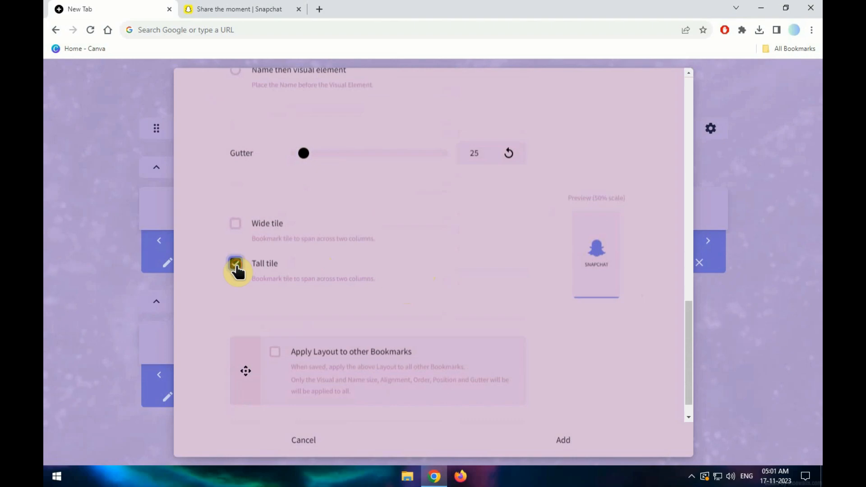
click(235, 265)
Step: View the new bookmark's theme settings and add the SNAPCHAT bookmark to the start page
scroll(448, 212, up, 5)
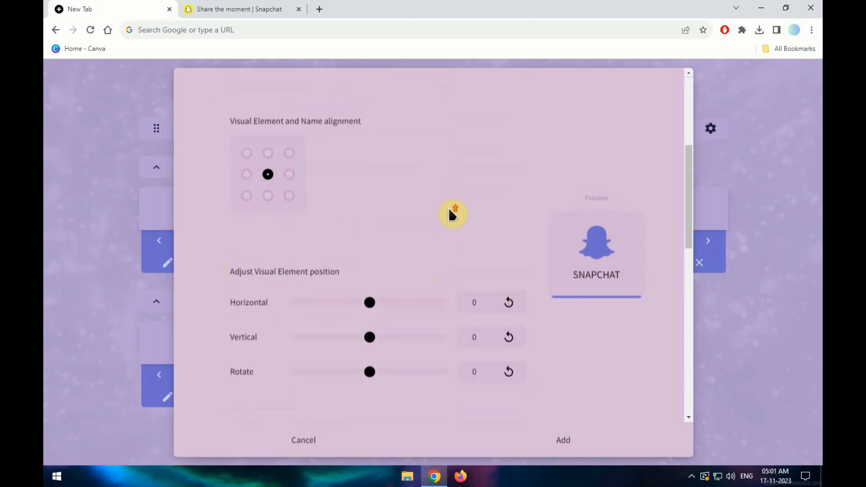
scroll(448, 207, up, 3)
click(495, 151)
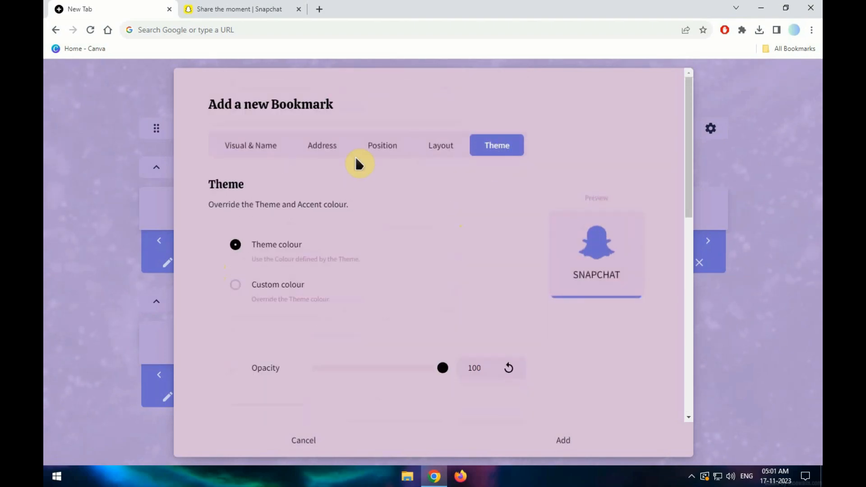
click(266, 147)
click(579, 435)
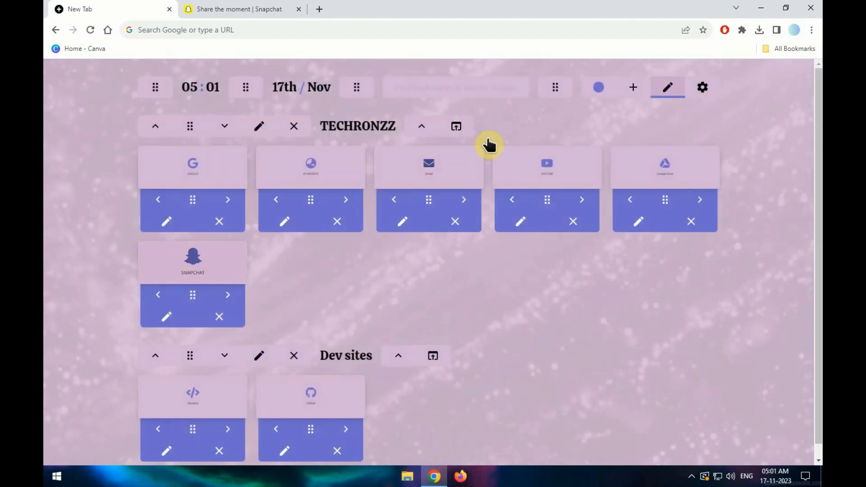
Step: Turn off edit mode for the start page and open the SNAPCHAT bookmark
click(665, 88)
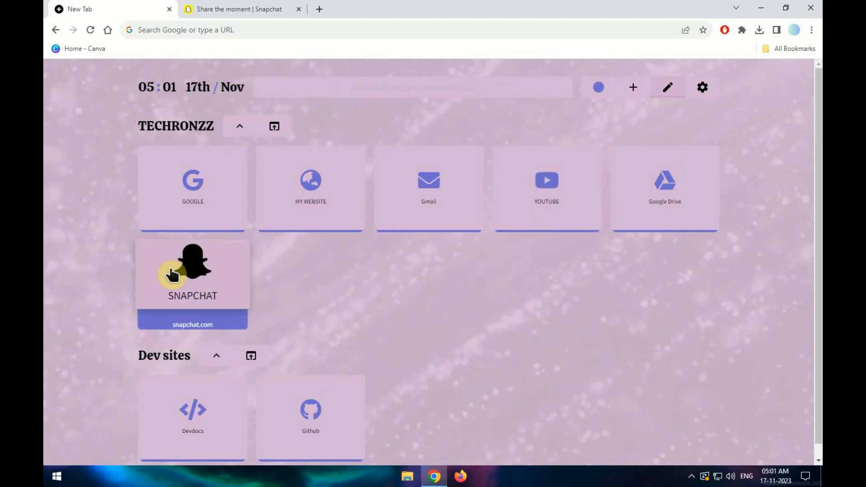
click(187, 273)
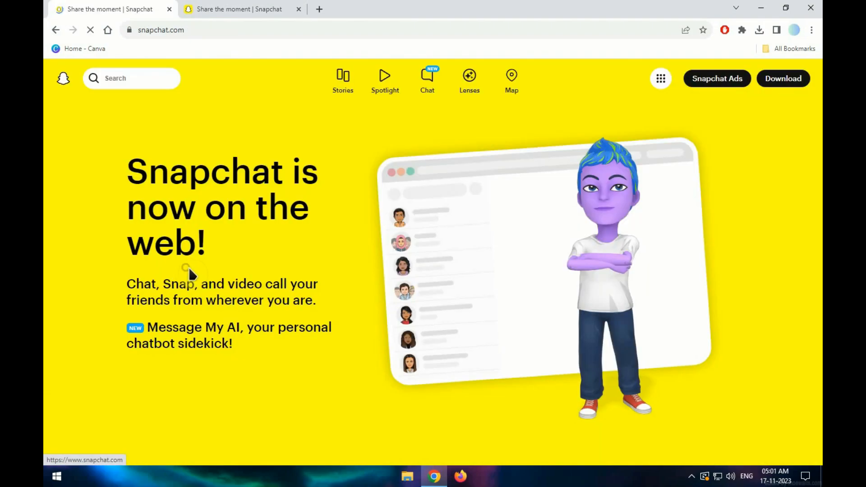
Step: Return from Snapchat to the start page and close the extra Snapchat tab
click(57, 29)
click(298, 9)
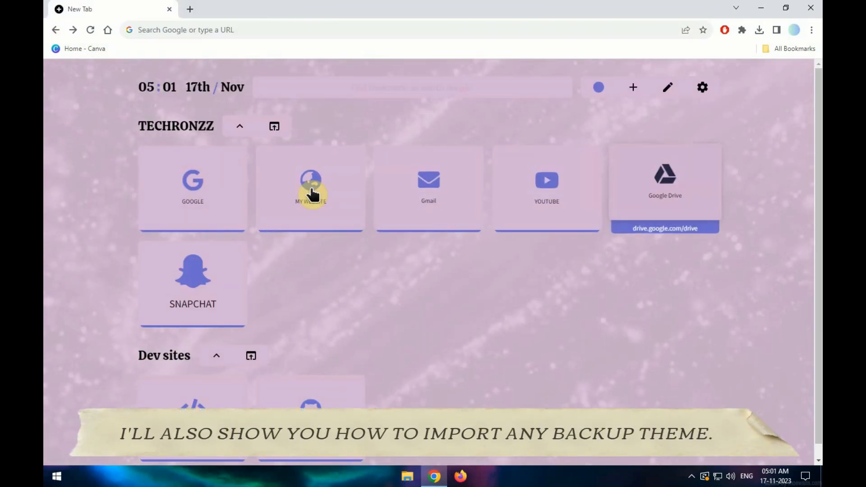
Step: Turn on edit mode for the start page and rename the Dev sites group as OTHERS
scroll(185, 351, down, 1)
click(667, 73)
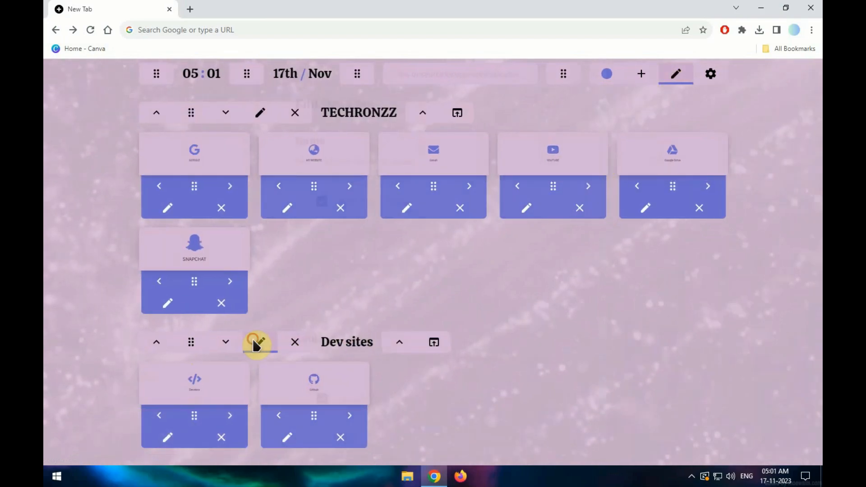
click(258, 342)
drag(395, 230, 329, 232)
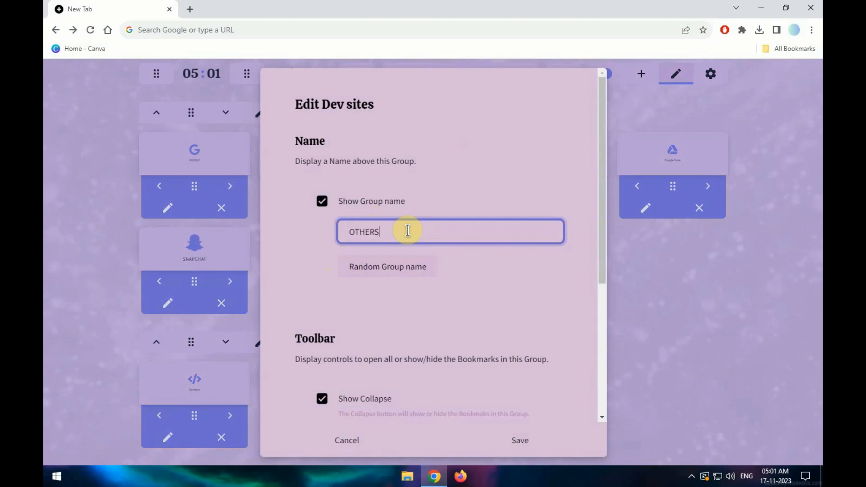
click(519, 440)
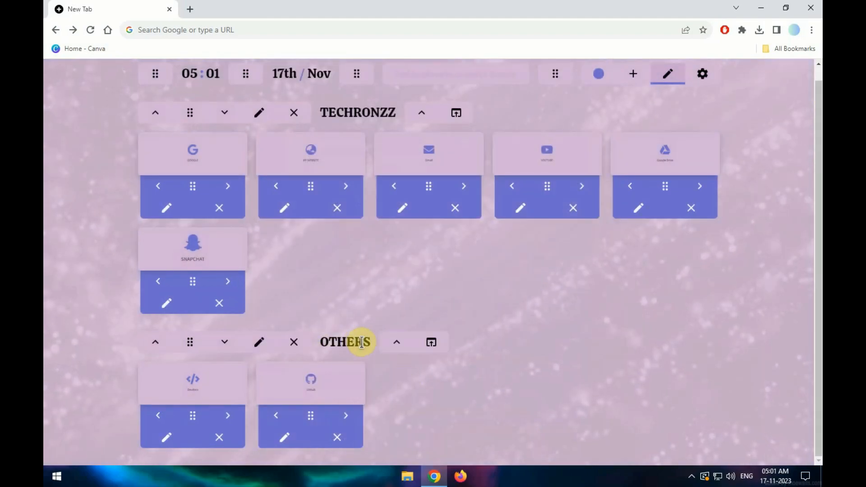
Step: Review the Github bookmark's visual, name and address settings, and close its editor
click(288, 445)
scroll(360, 270, down, 5)
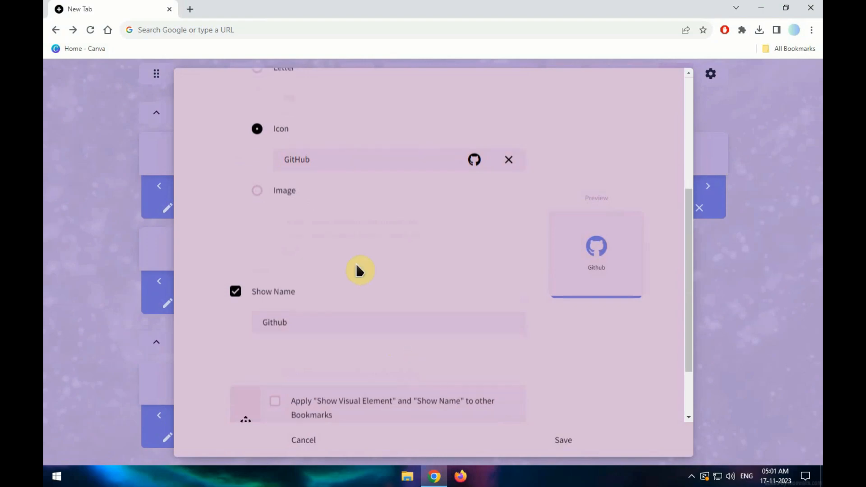
scroll(340, 245, down, 2)
scroll(325, 194, up, 6)
click(318, 146)
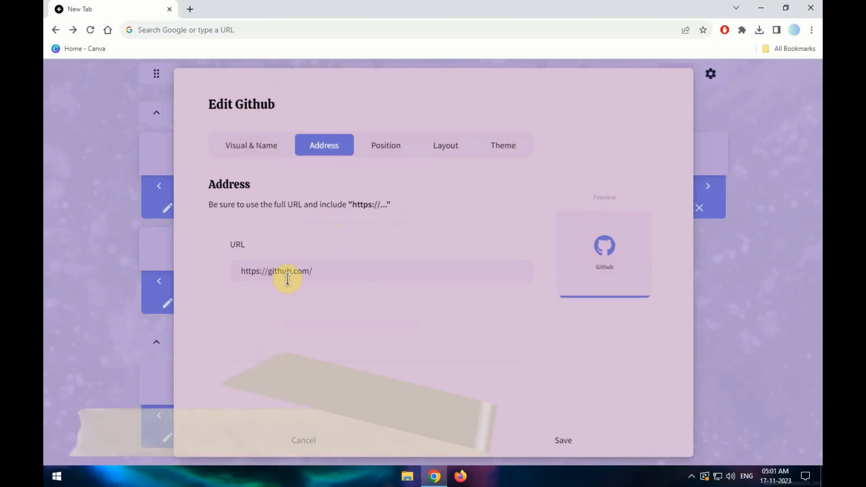
click(519, 440)
Step: Turn off edit mode and apply the nightTab (default) preset theme to the start page
scroll(440, 321, up, 1)
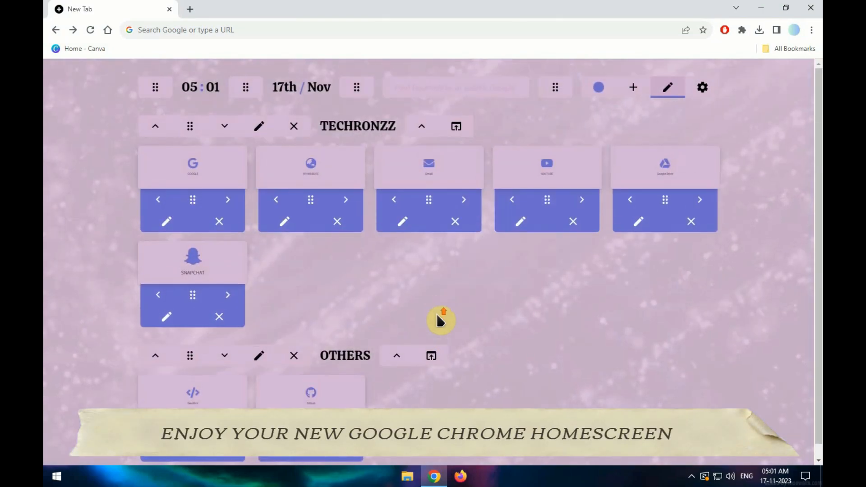
click(676, 88)
click(702, 87)
click(553, 171)
click(151, 202)
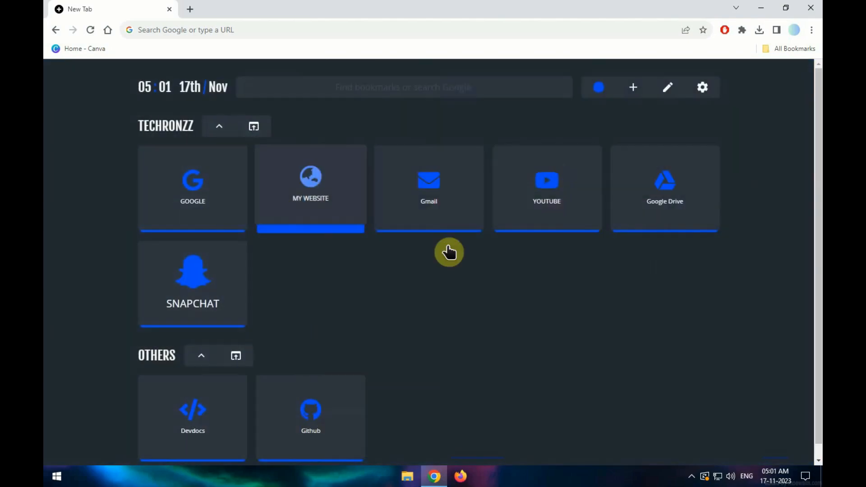
Step: Reopen the start page settings and browse the theme options
click(707, 85)
scroll(638, 275, down, 3)
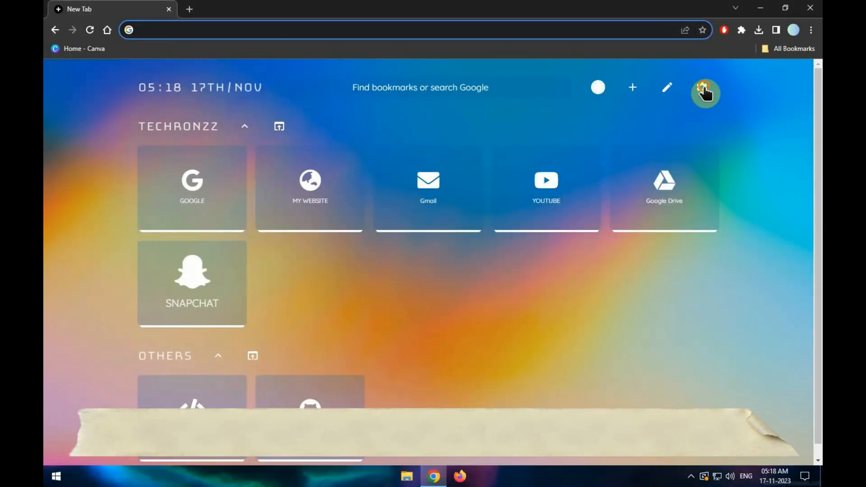
Step: Import the backup file "nightTab backup - 2023.08.29 - 14 05 57" from Downloads, restoring its theme and replacing existing bookmarks
click(702, 89)
scroll(360, 288, down, 4)
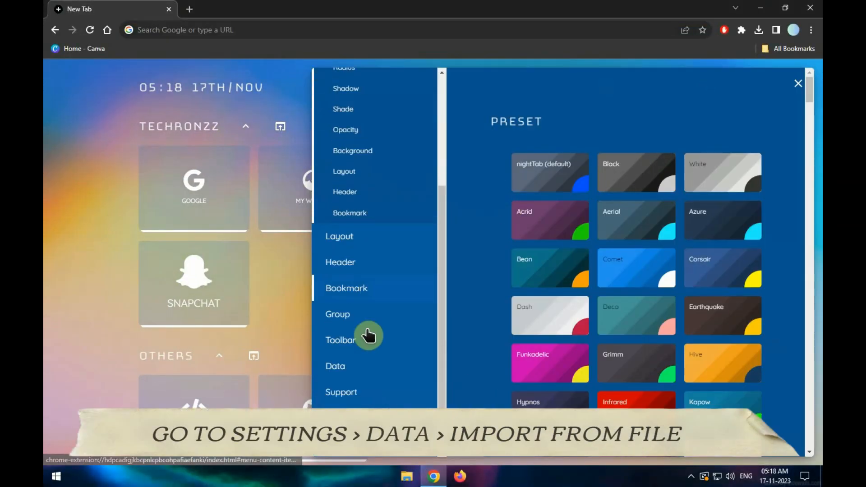
click(357, 366)
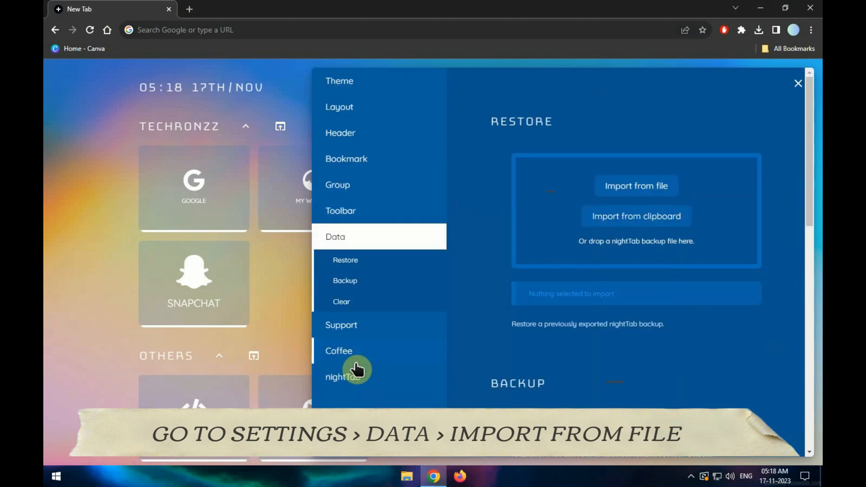
click(615, 187)
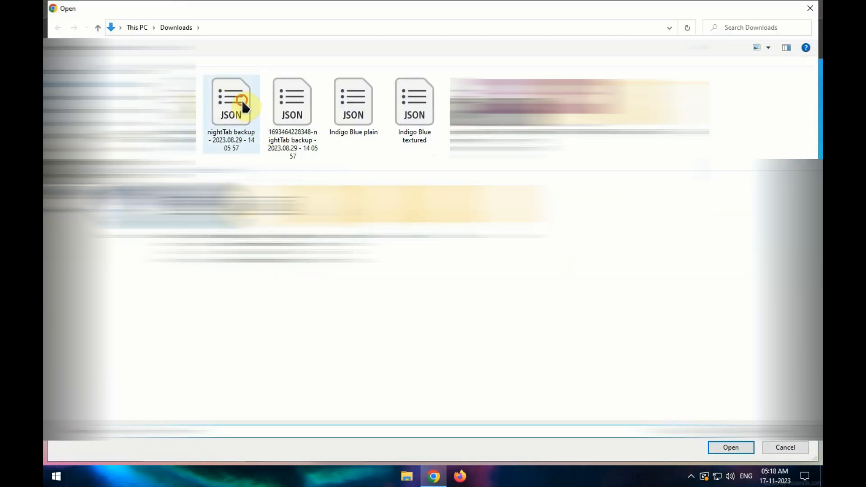
click(360, 103)
click(240, 90)
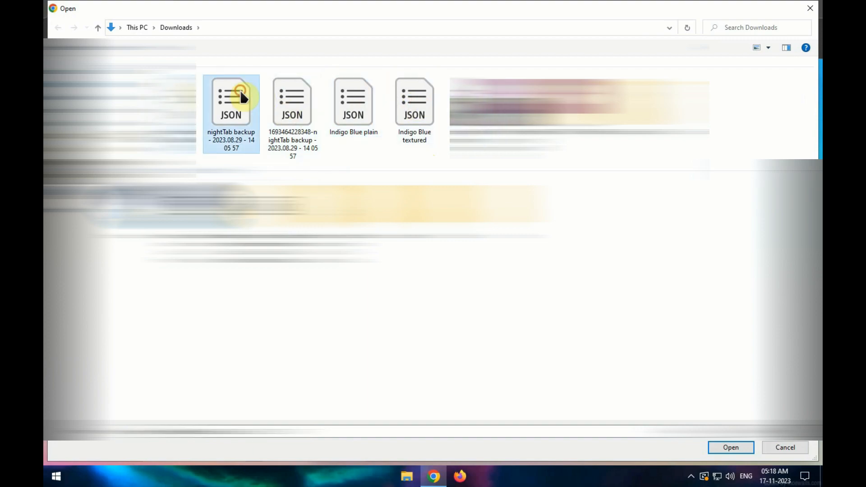
click(723, 447)
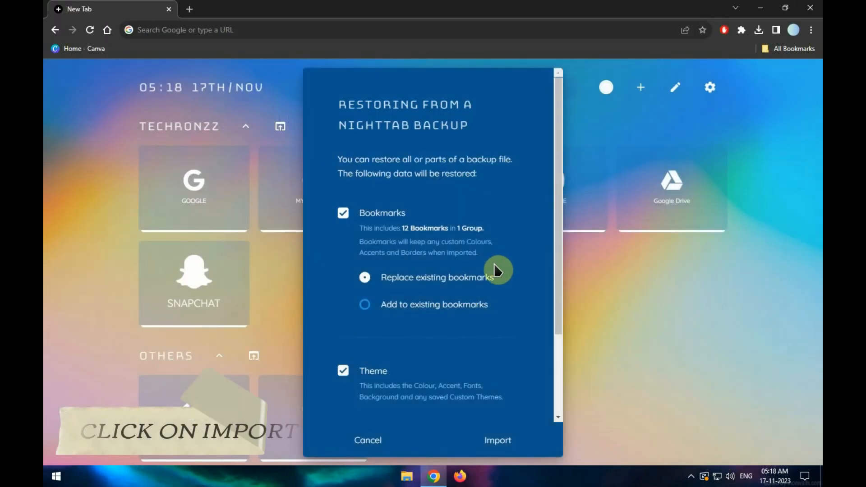
click(502, 444)
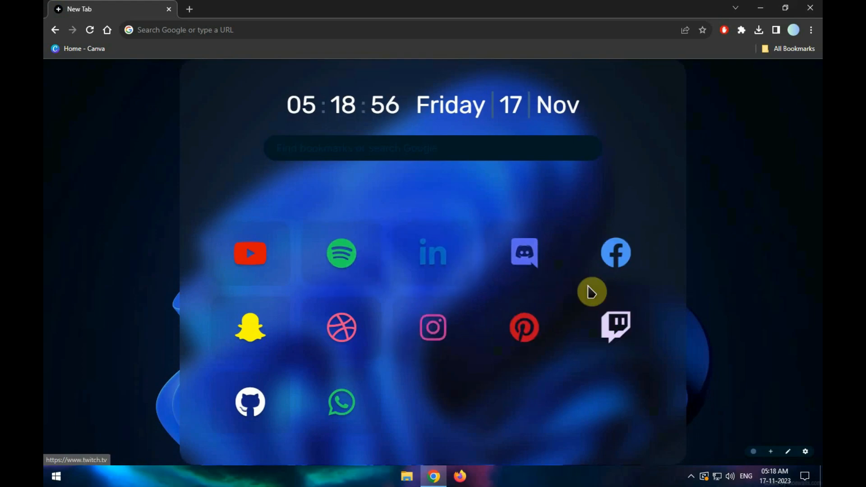
Step: Turn on edit mode for the imported start page and view its accent colour picker
click(336, 144)
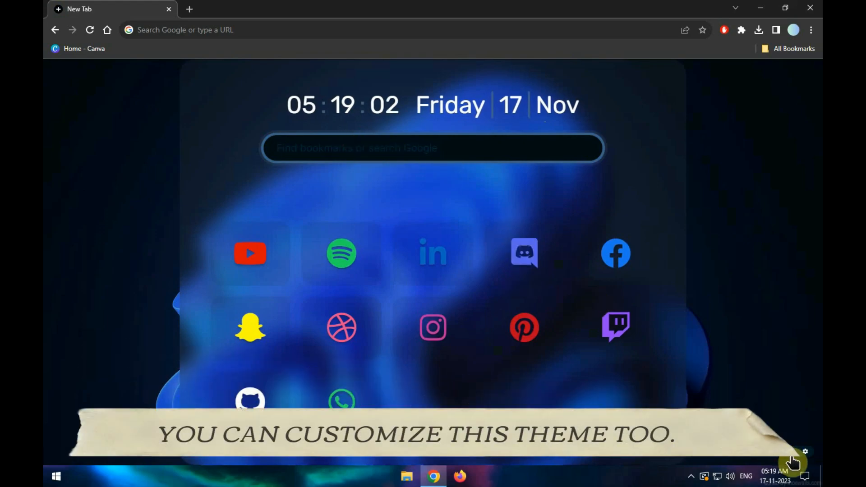
click(790, 456)
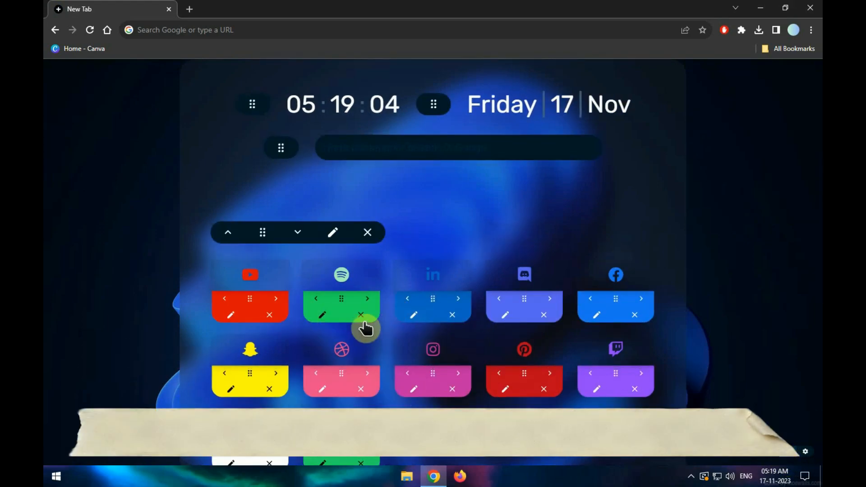
scroll(344, 323, up, 1)
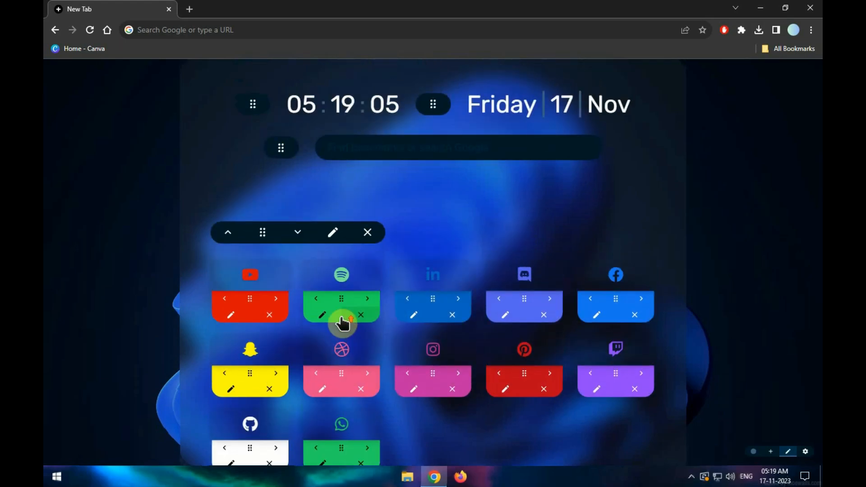
click(752, 452)
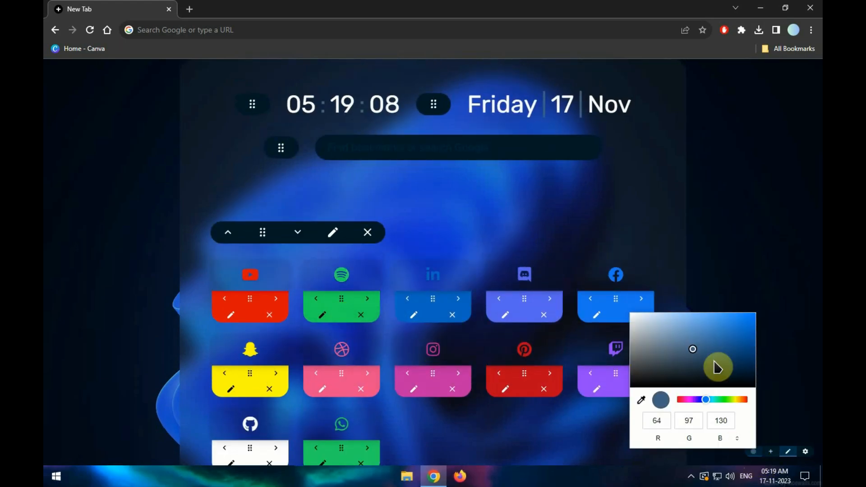
Step: Try the Video, Background by Theme and Background by Accent options, and apply the Gradient background
click(806, 452)
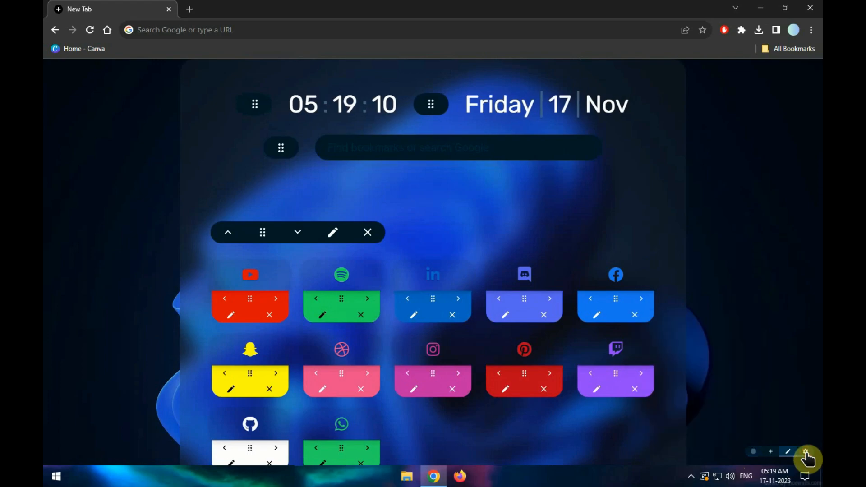
scroll(357, 166, down, 1)
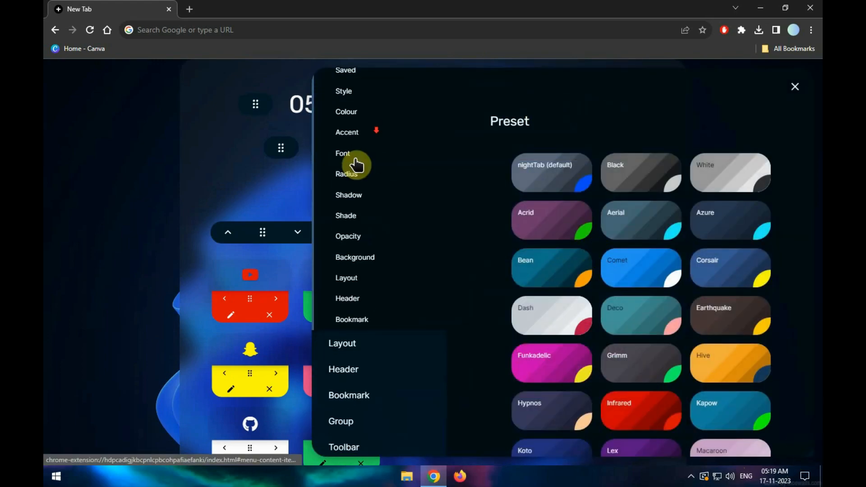
click(372, 261)
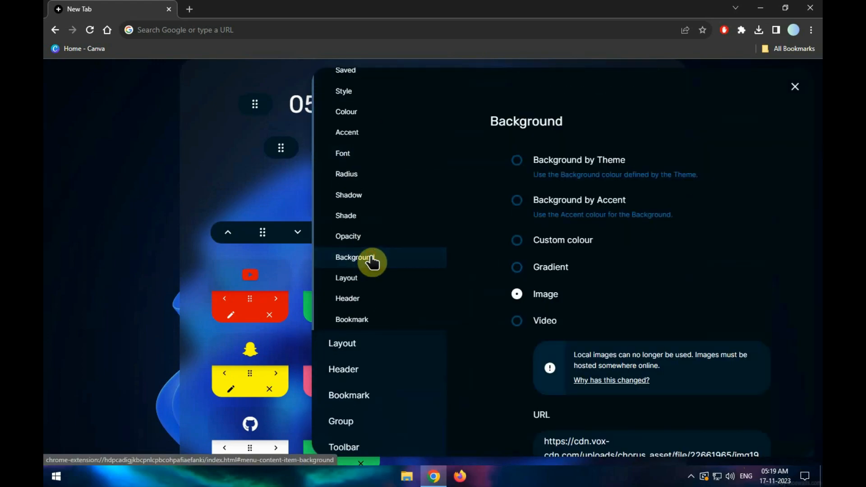
click(517, 321)
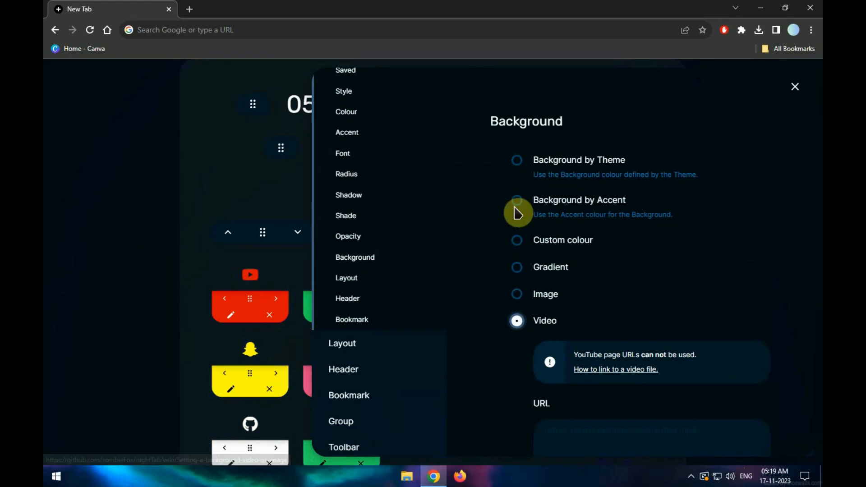
click(518, 163)
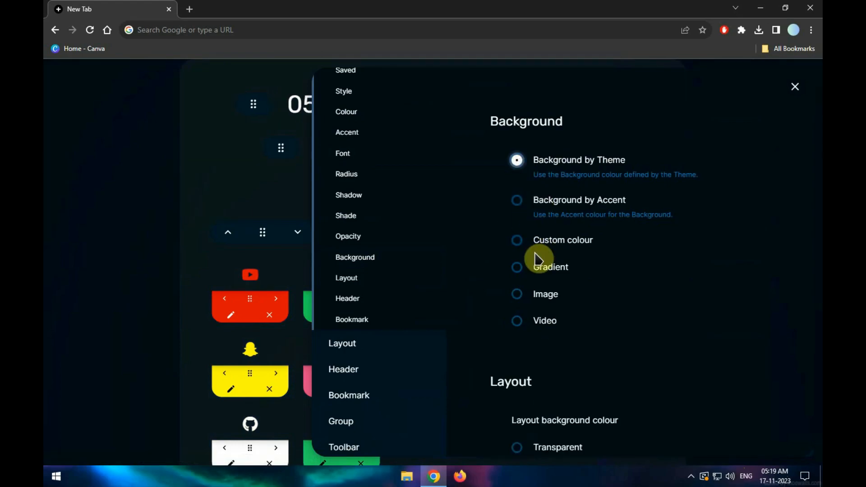
click(518, 202)
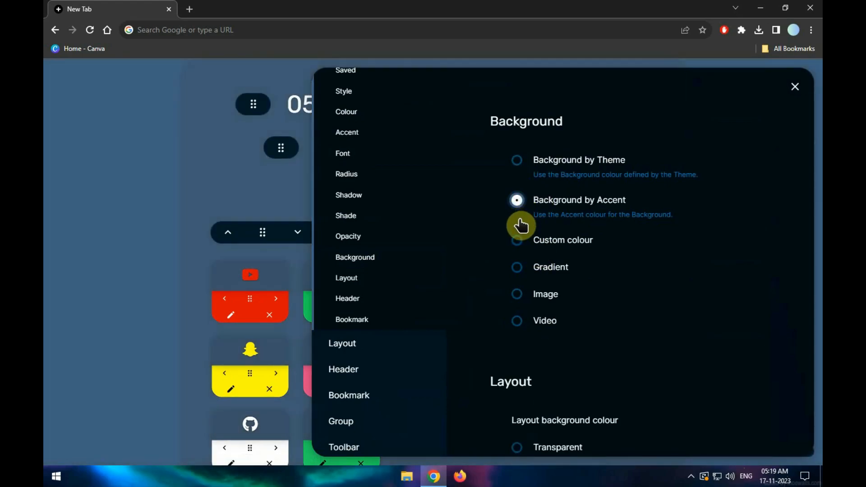
click(516, 268)
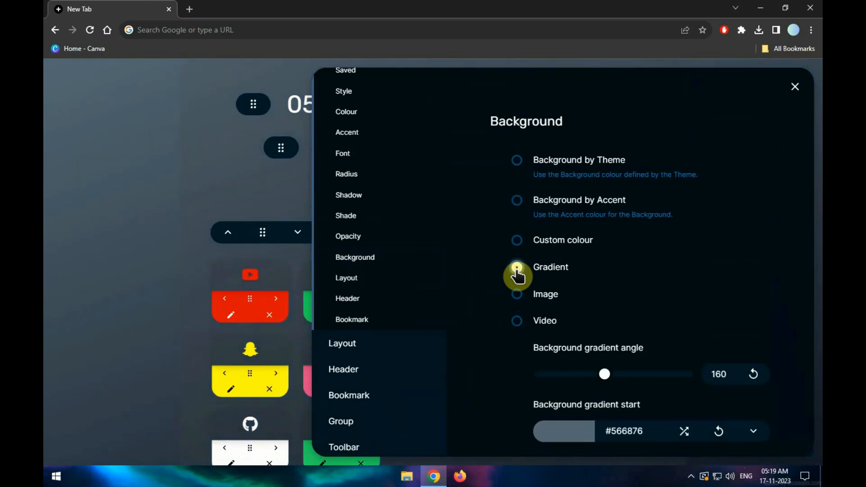
click(112, 249)
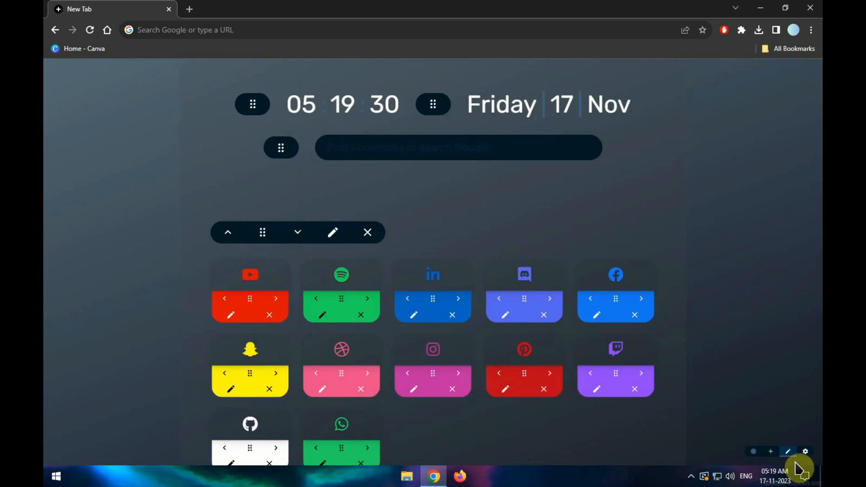
Step: Switch to Background by Theme and preview the start page with edit mode temporarily off
click(807, 456)
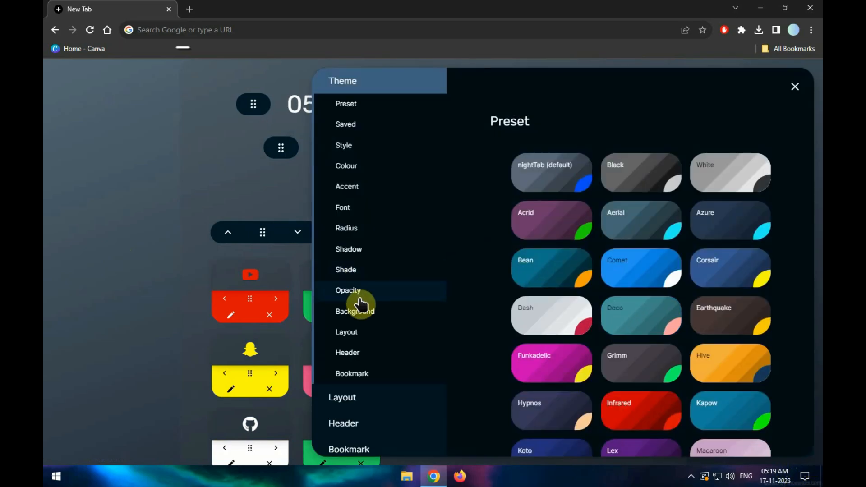
click(367, 313)
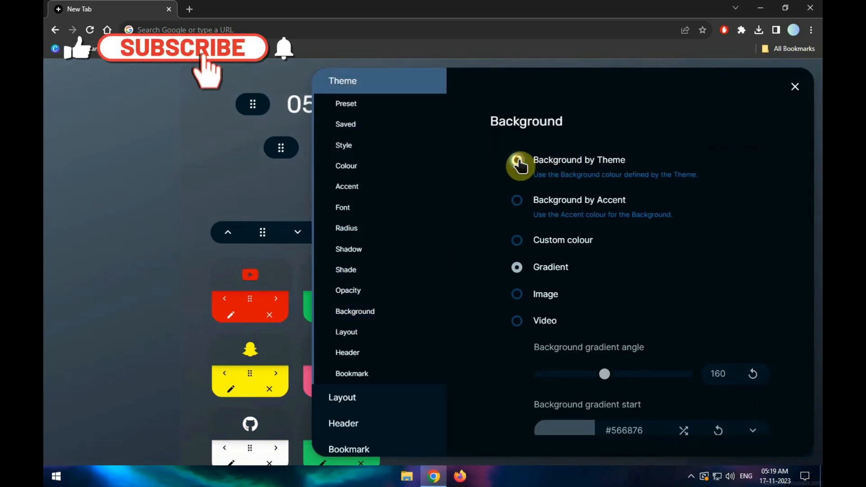
click(517, 160)
click(86, 235)
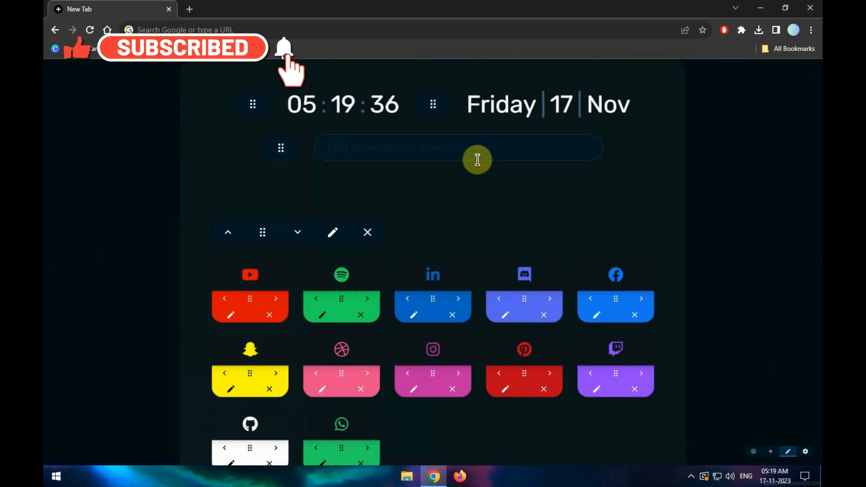
click(788, 452)
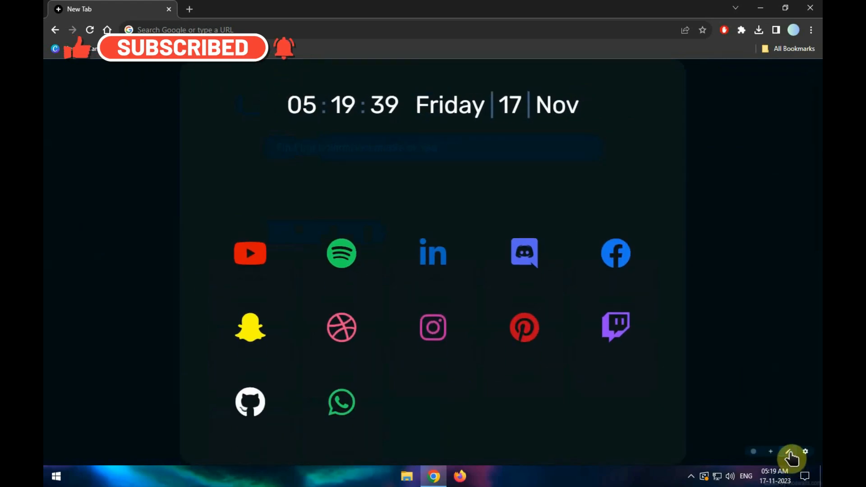
click(788, 452)
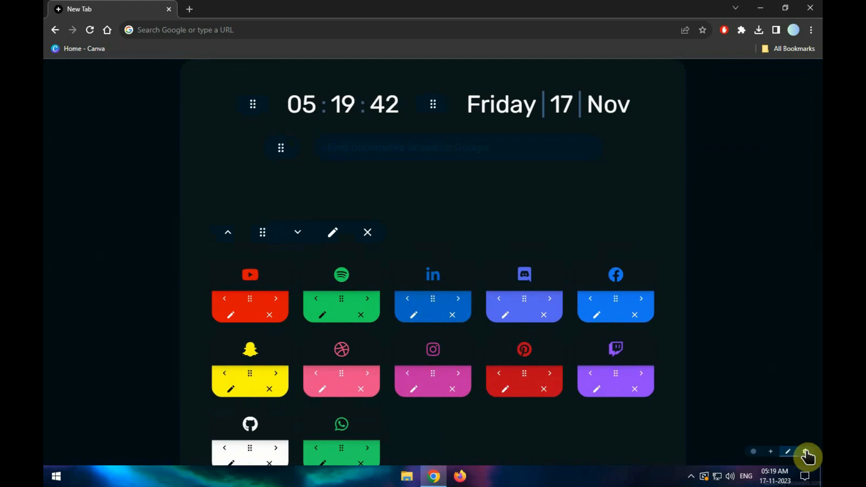
Step: Apply the Gradient background and set its start colour to bright turquoise, #38f0e4
click(806, 451)
click(350, 312)
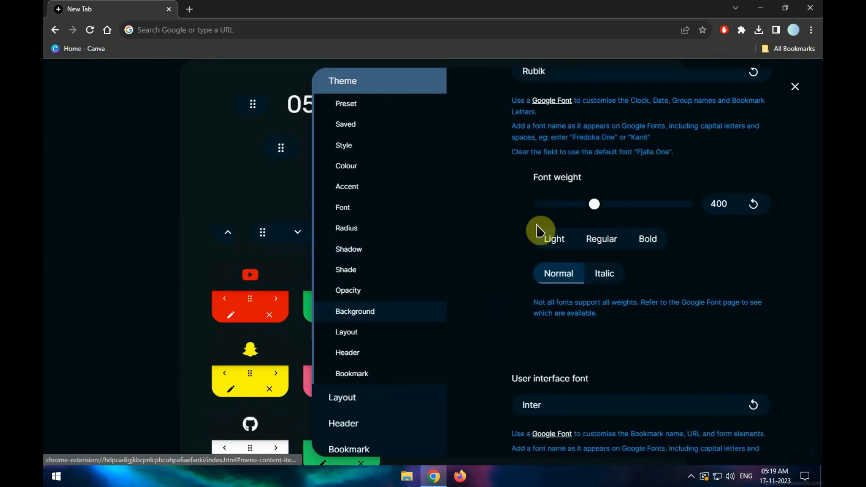
click(548, 268)
scroll(643, 358, down, 2)
click(579, 333)
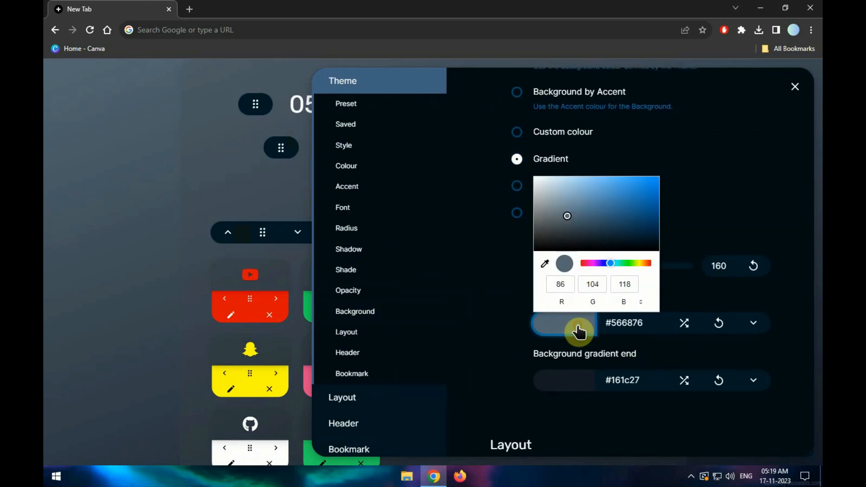
drag(612, 266, 616, 265)
drag(611, 196, 628, 184)
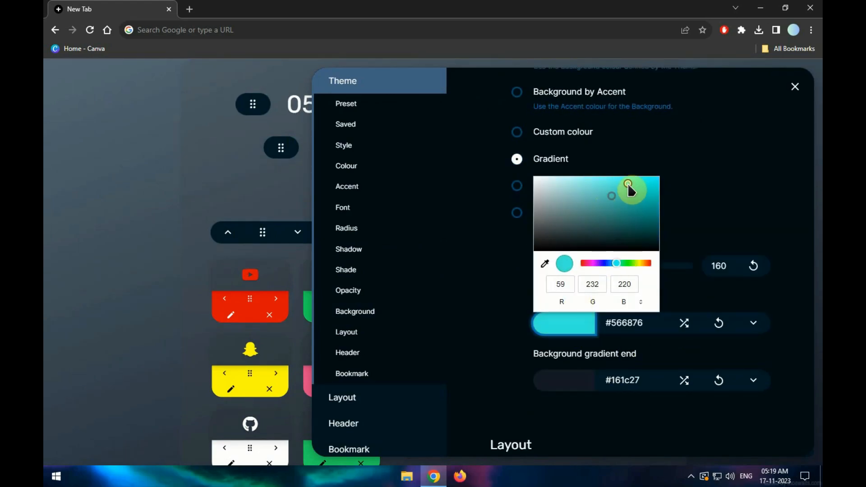
click(681, 215)
click(794, 88)
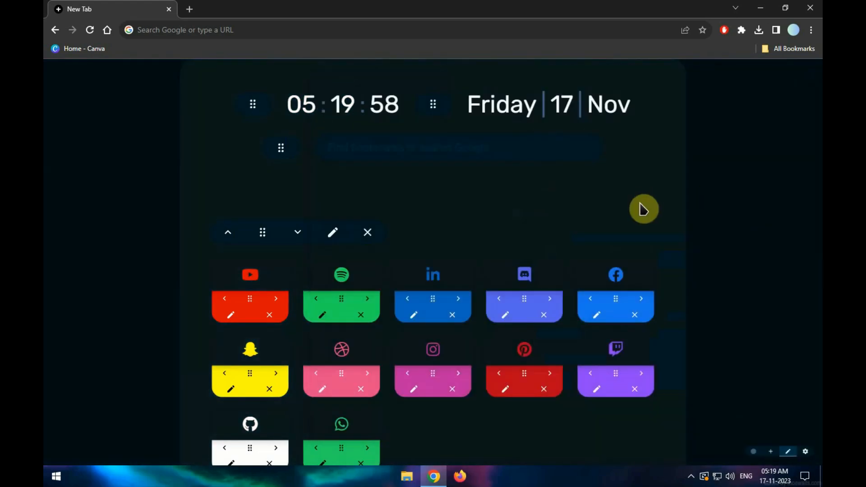
Step: Reapply the Gradient background, reset its start colour and randomise it until it becomes pale yellow, #f7fbbb
click(805, 452)
click(388, 314)
click(542, 269)
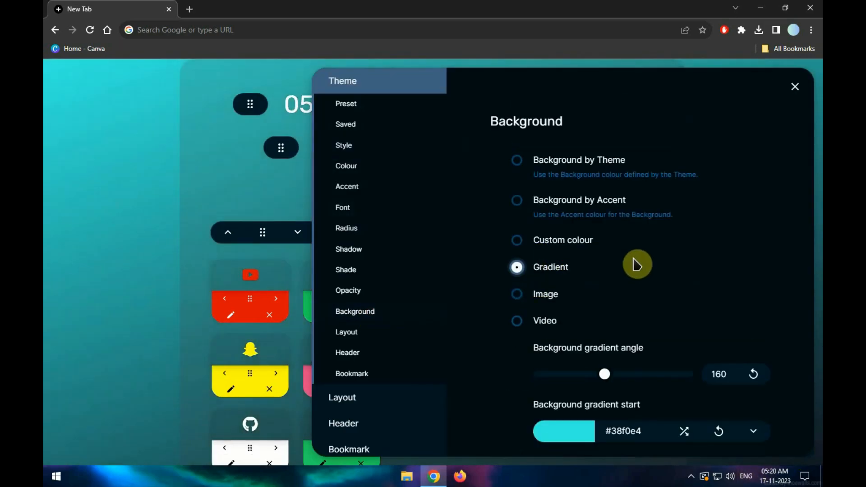
scroll(645, 397, down, 4)
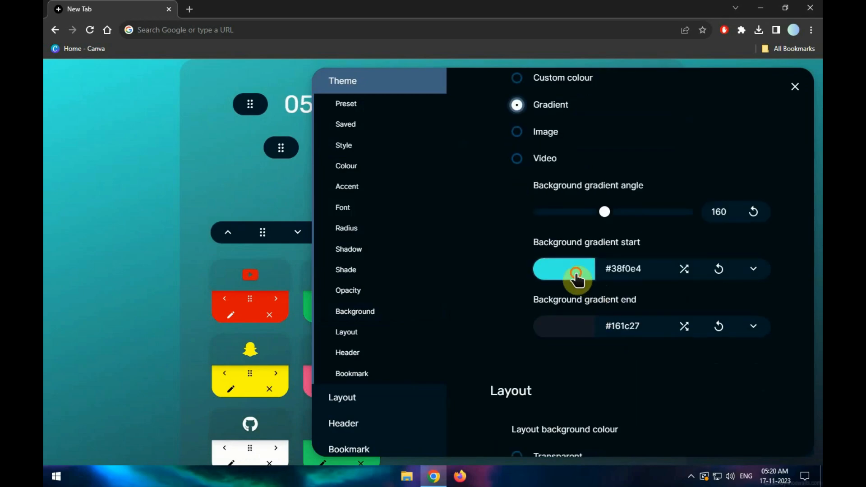
click(575, 272)
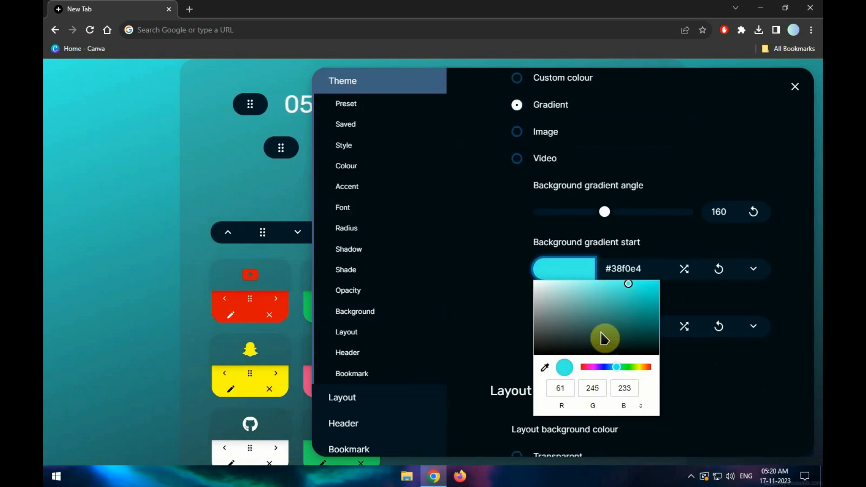
click(724, 269)
click(684, 272)
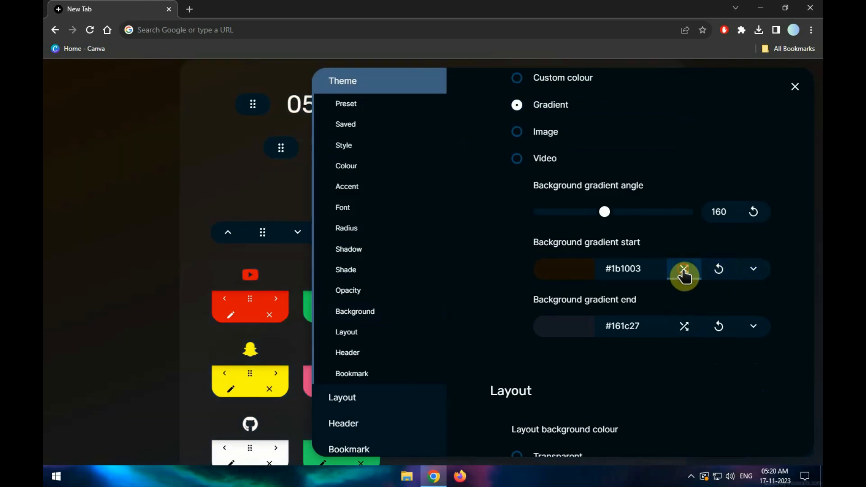
click(684, 272)
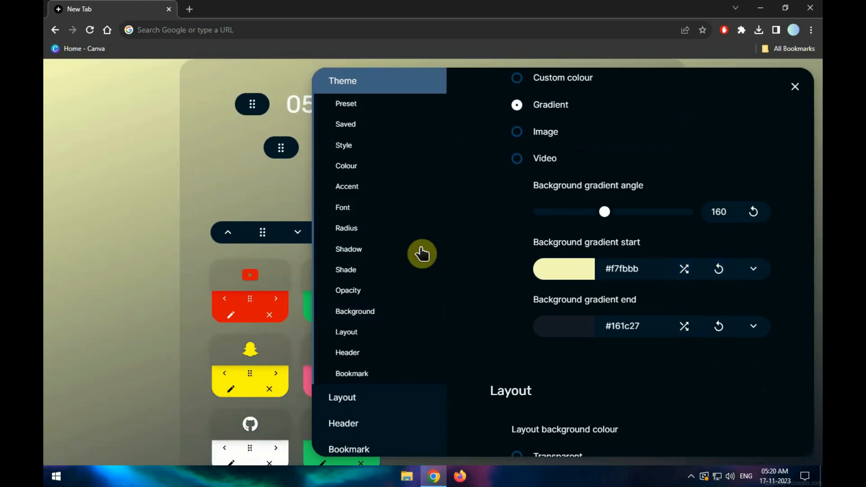
Step: Look through the Opacity, Shade and Preset theme settings and preview the start page with the gradient background
click(352, 308)
click(352, 294)
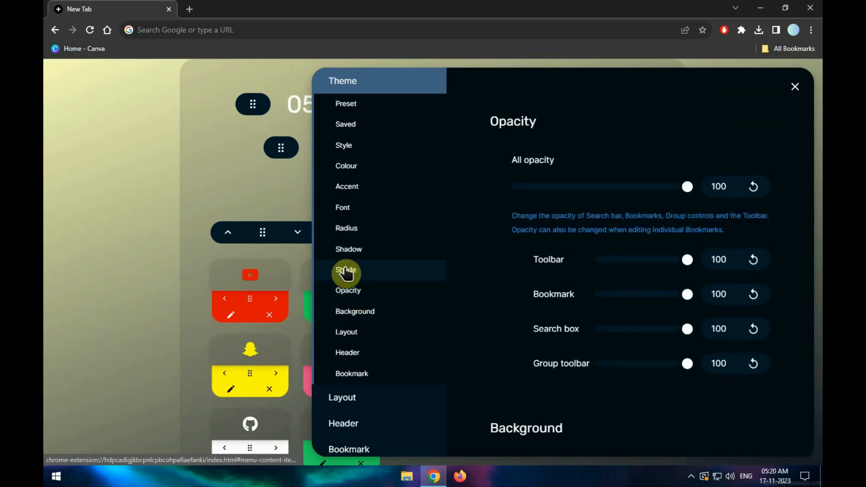
click(344, 270)
click(344, 102)
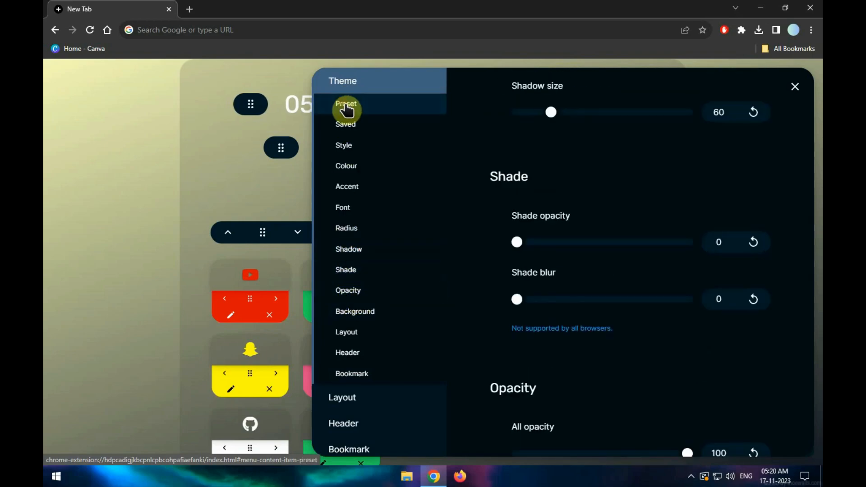
click(795, 86)
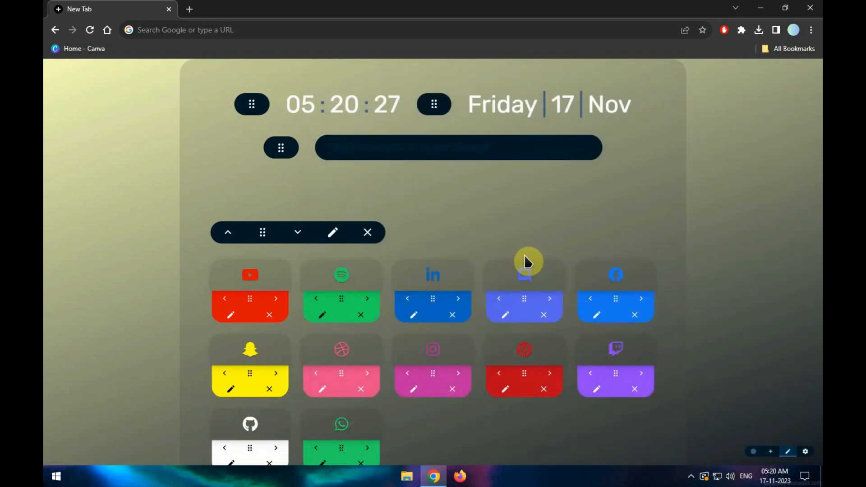
scroll(744, 356, down, 1)
scroll(683, 320, up, 1)
click(805, 451)
scroll(334, 384, down, 4)
click(335, 366)
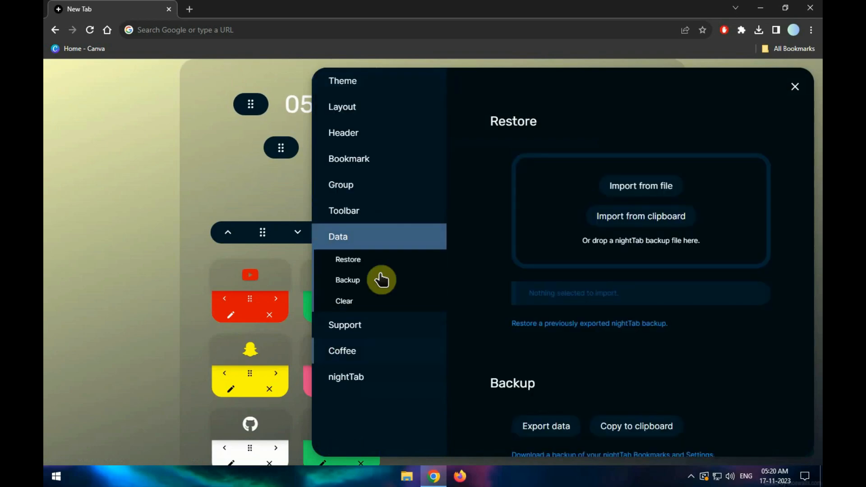
click(645, 185)
click(301, 116)
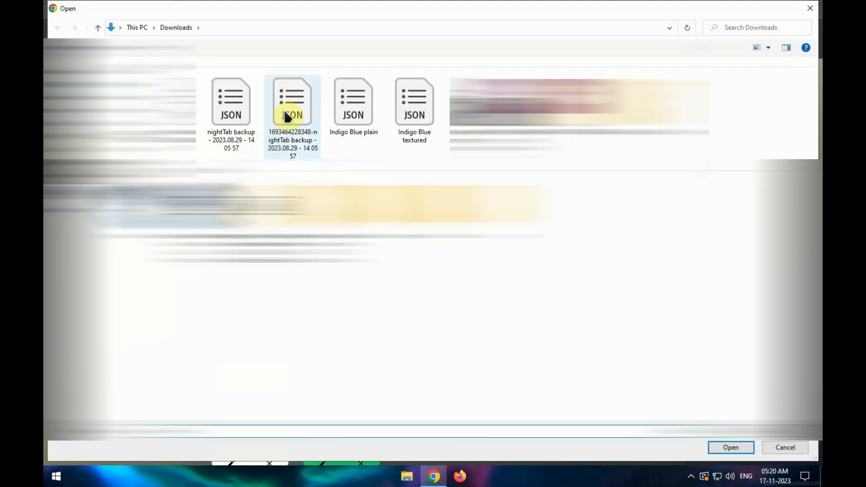
click(725, 447)
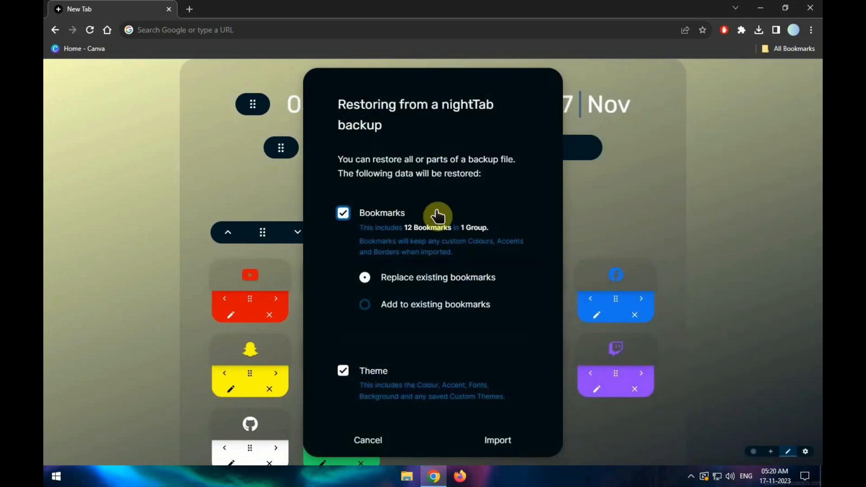
scroll(541, 401, down, 1)
click(507, 440)
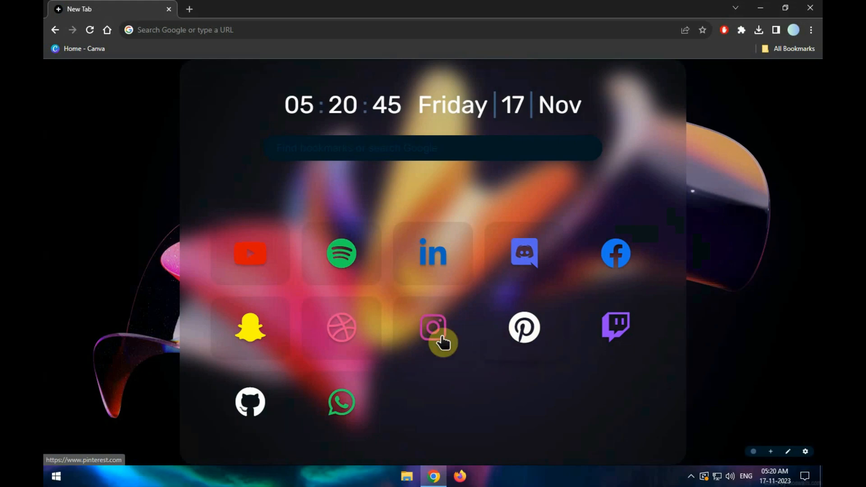
Step: Import the "Indigo Blue textured" backup file from Downloads to restore its bookmarks and settings
click(806, 451)
scroll(367, 397, down, 4)
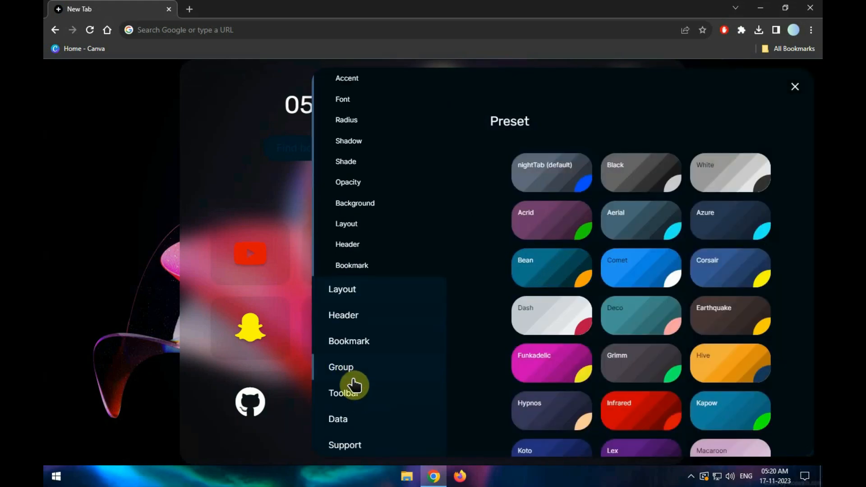
click(351, 373)
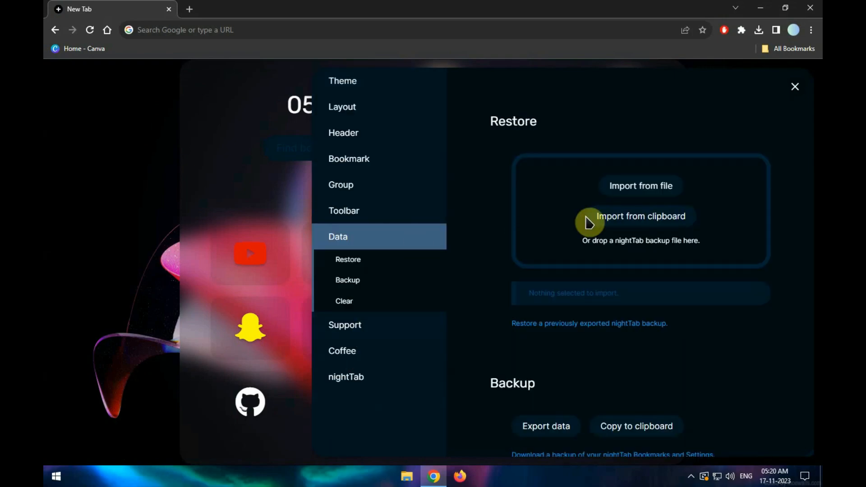
click(642, 186)
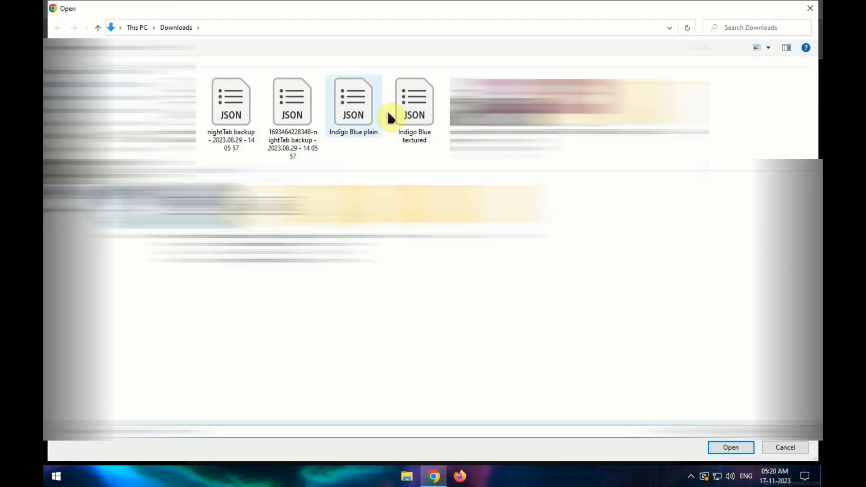
click(406, 107)
click(731, 446)
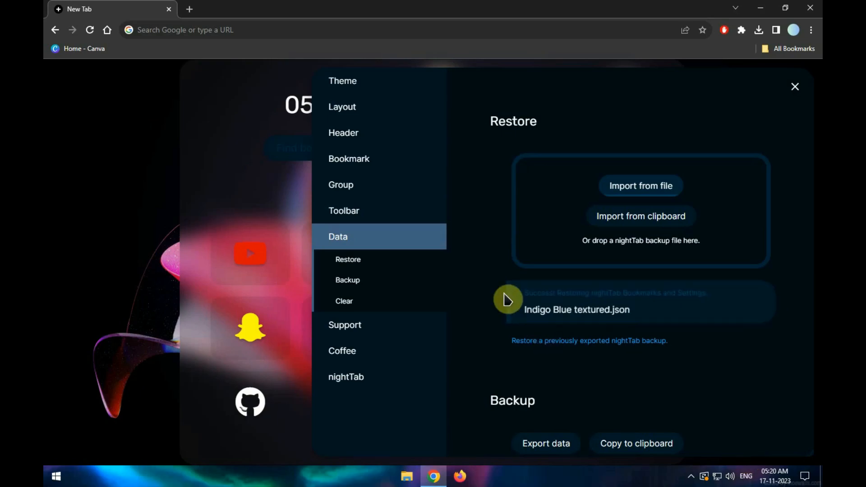
click(504, 447)
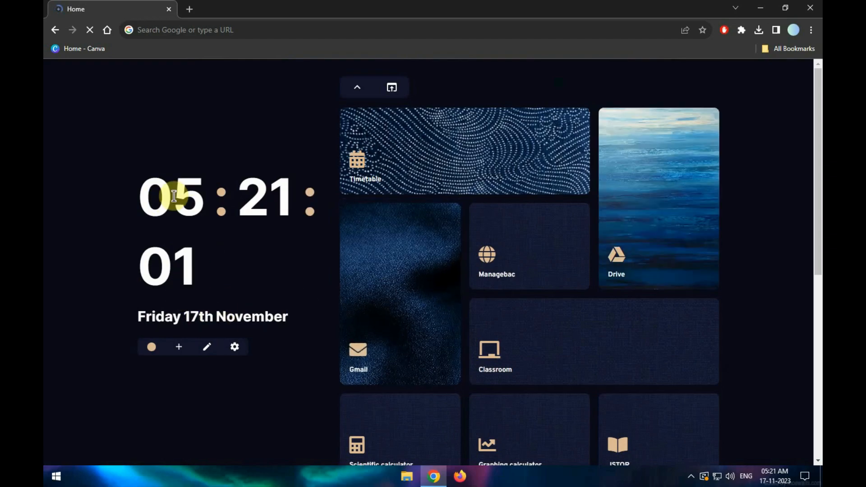
Step: Turn on edit mode for the Indigo Blue start page and set the layout's global size to 72
click(208, 350)
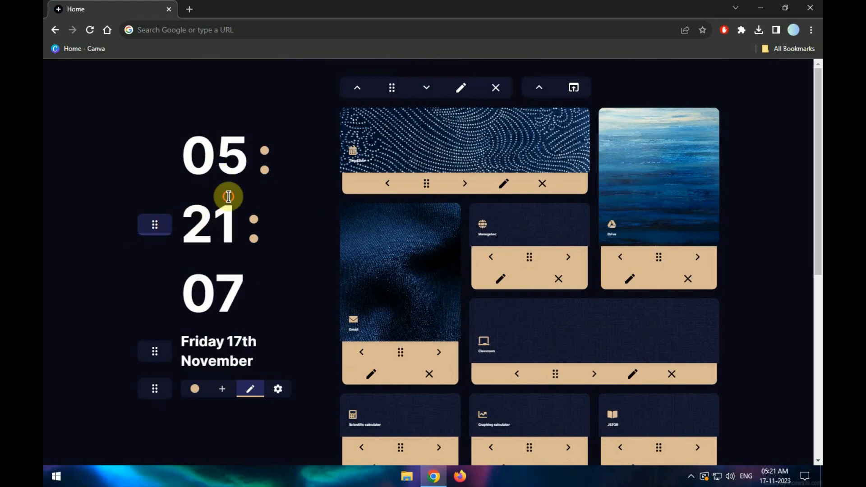
click(277, 390)
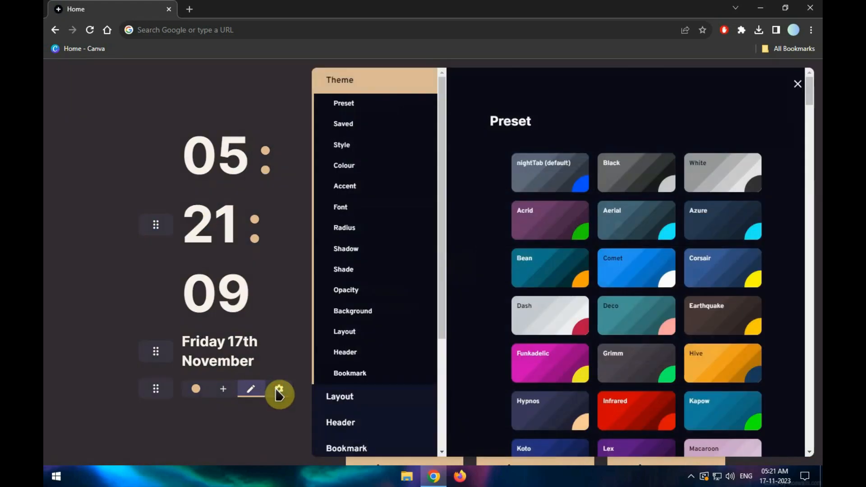
scroll(380, 267, down, 4)
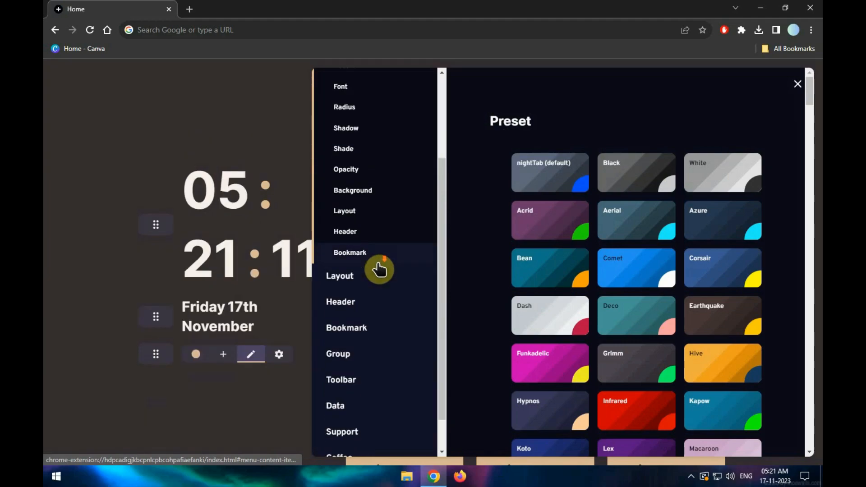
click(361, 249)
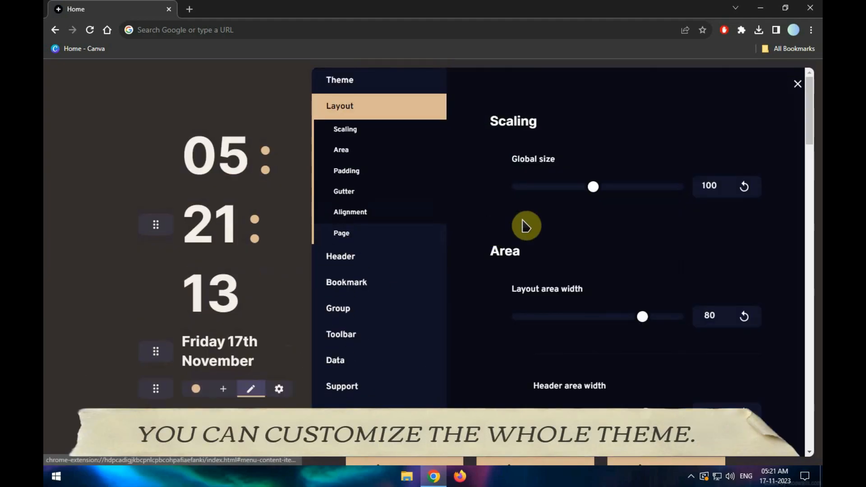
drag(595, 192, 569, 194)
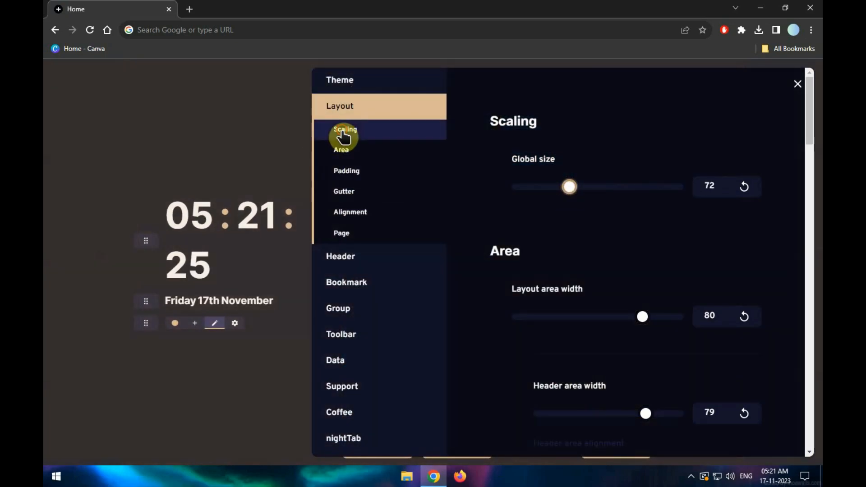
Step: Examine the layout's Area, Gutter, Alignment and Page settings, and the Header's alignment, greeting and transitional words options
click(341, 151)
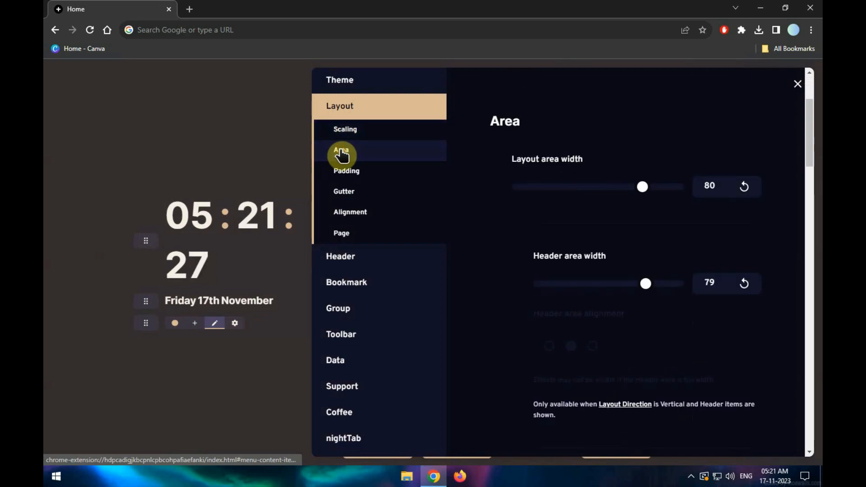
click(346, 199)
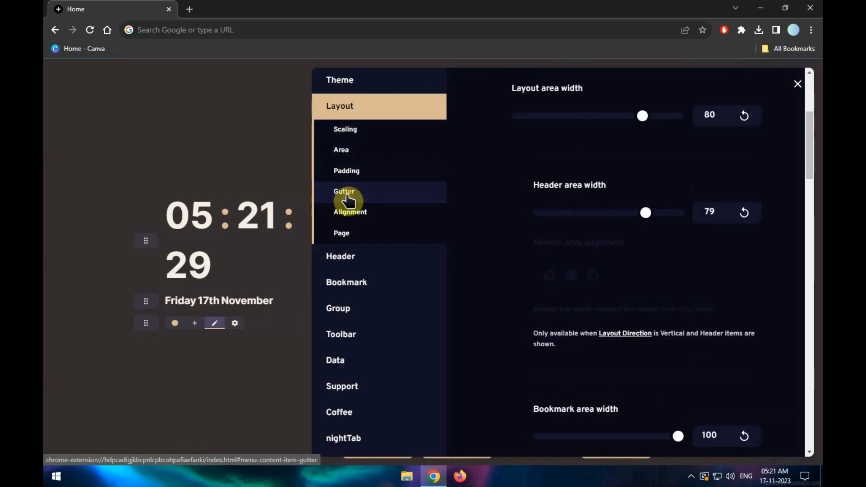
click(350, 211)
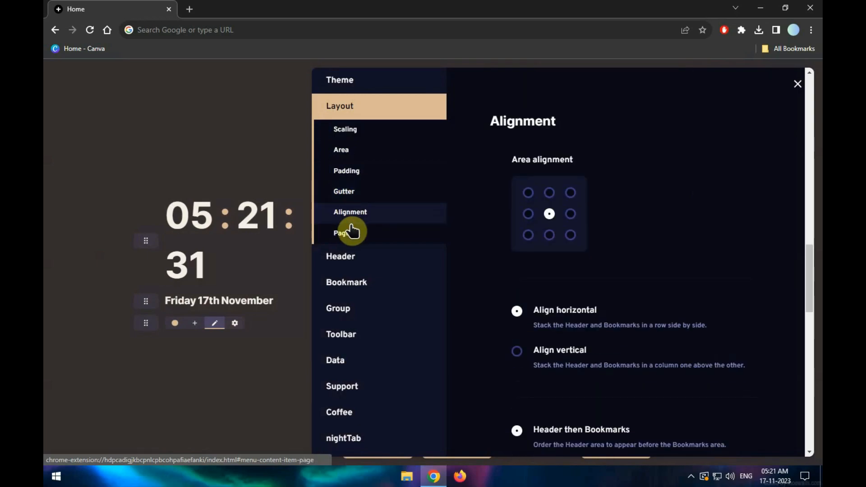
click(350, 233)
click(345, 265)
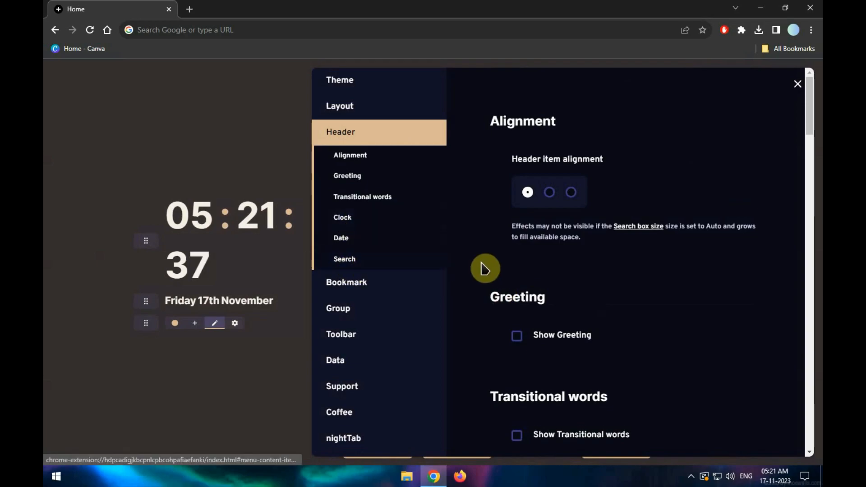
scroll(485, 270, down, 1)
scroll(478, 266, down, 1)
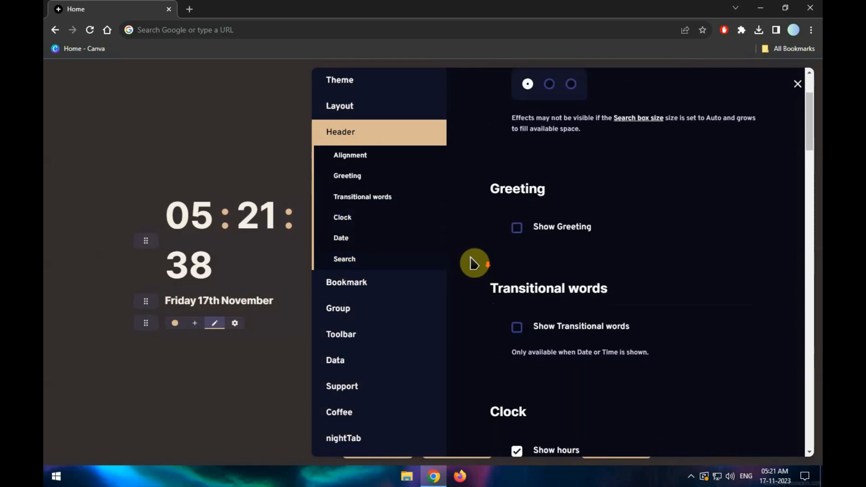
click(355, 156)
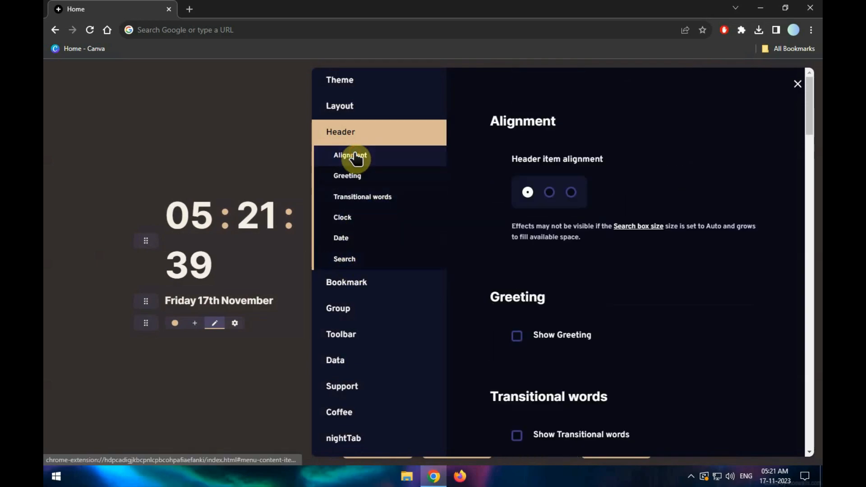
Step: Hide the seconds in the header clock and review its separator and 24-hour options
click(349, 218)
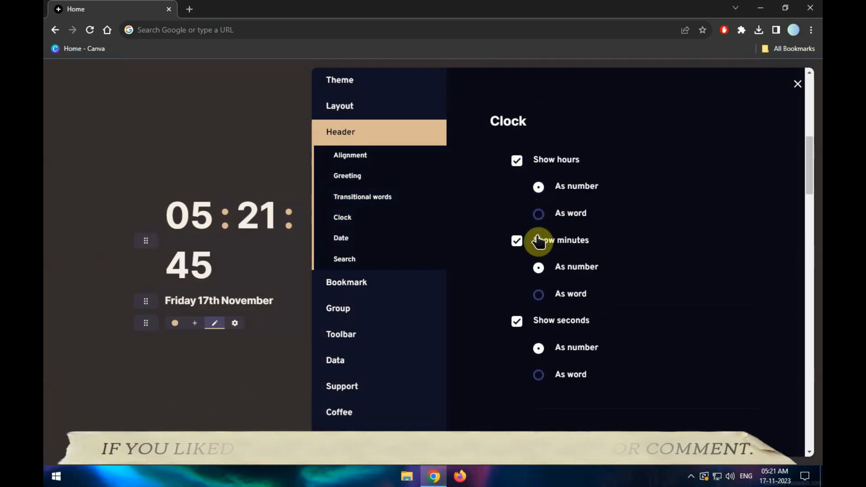
click(518, 323)
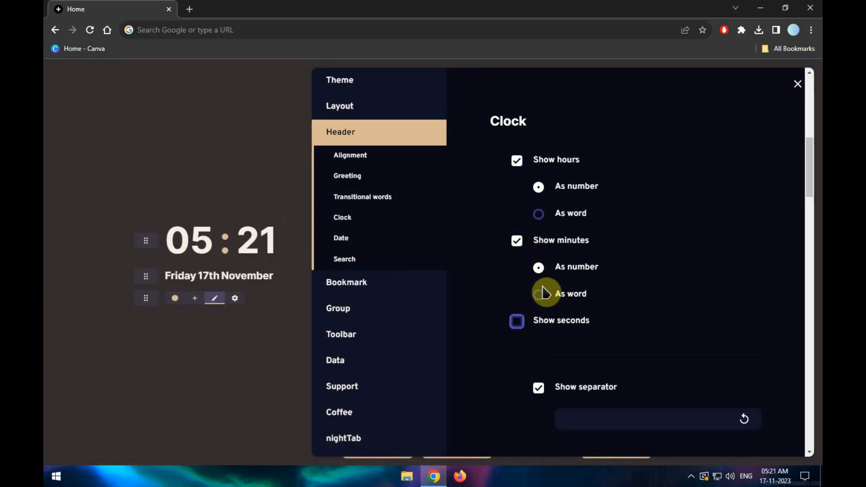
scroll(542, 270, down, 1)
scroll(545, 245, down, 3)
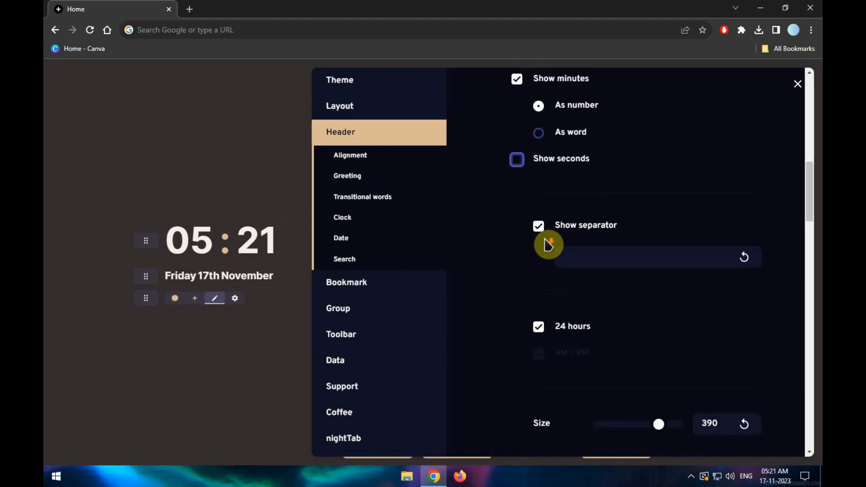
Step: Switch the header clock from 24-hour to 12-hour time with AM/PM and set its size to 204
click(539, 279)
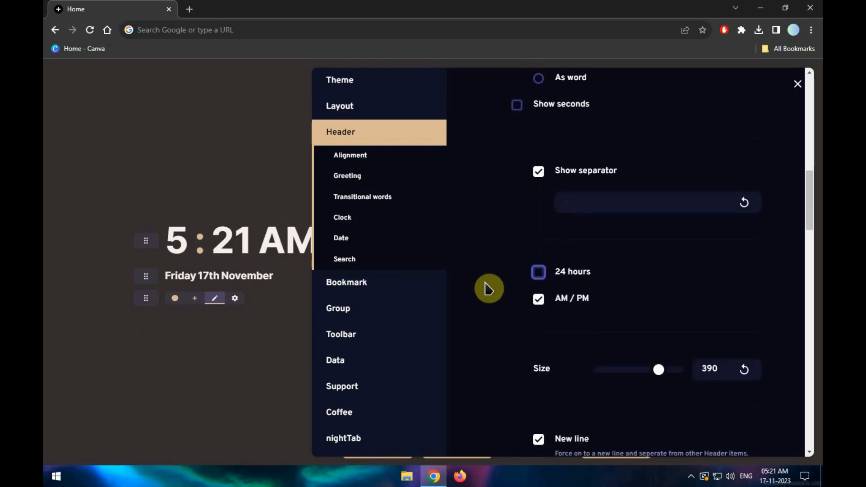
scroll(496, 238, down, 1)
drag(653, 327, 626, 331)
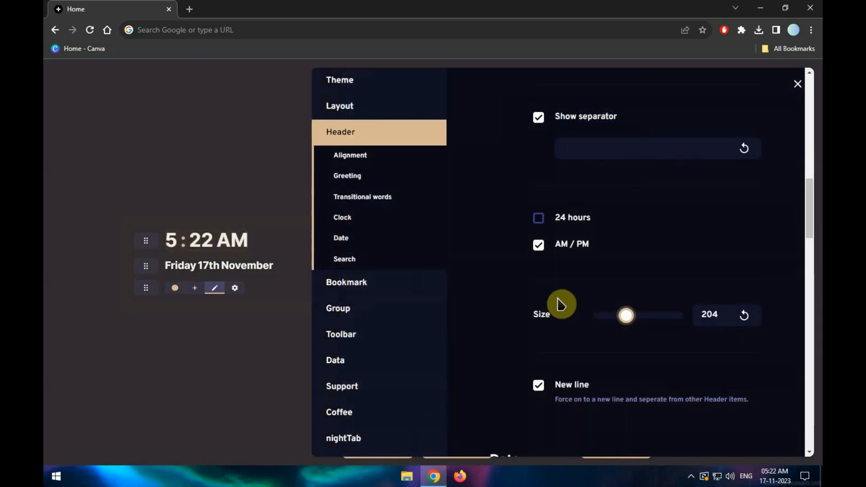
Step: Examine the Bookmark settings for General, Style, Orientation and Sort, and return to the start page
click(347, 289)
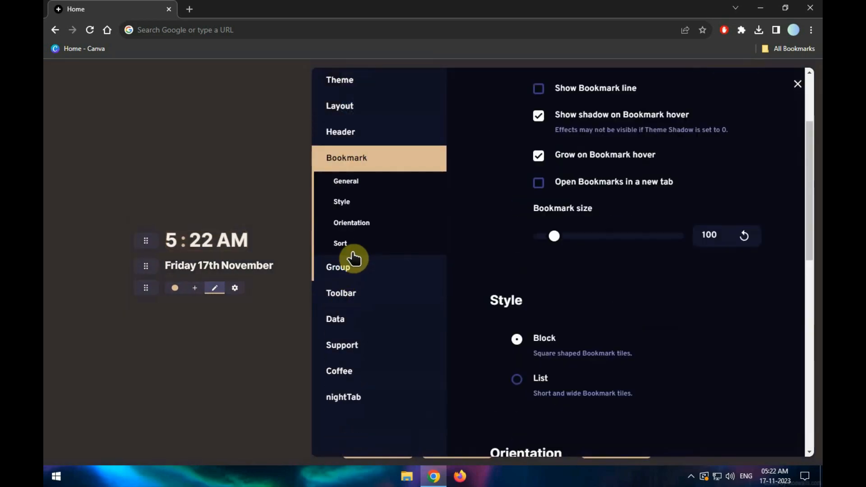
click(353, 203)
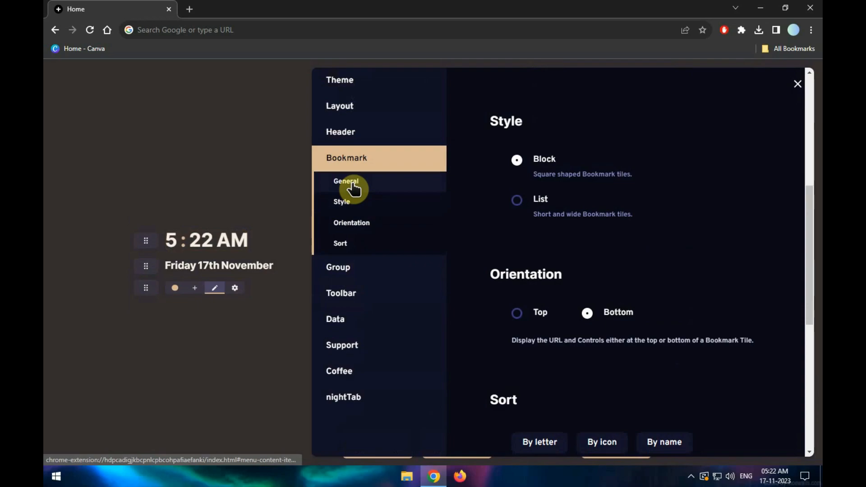
click(353, 185)
click(349, 225)
click(345, 245)
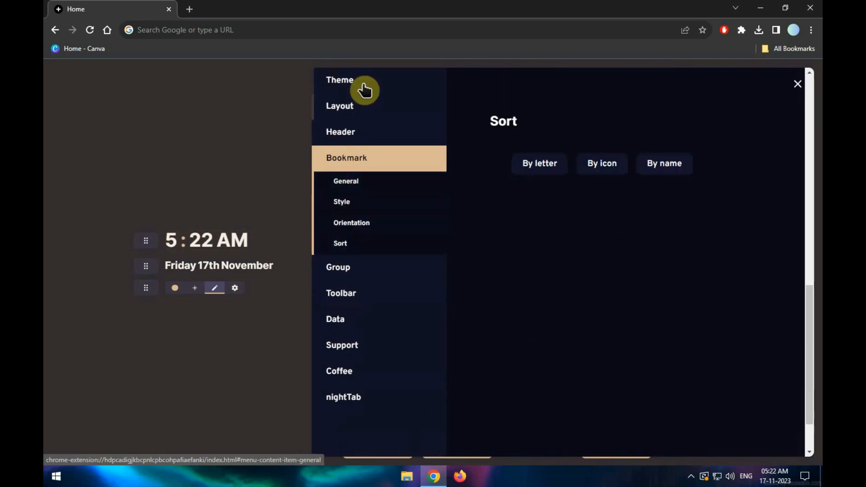
click(361, 83)
click(238, 152)
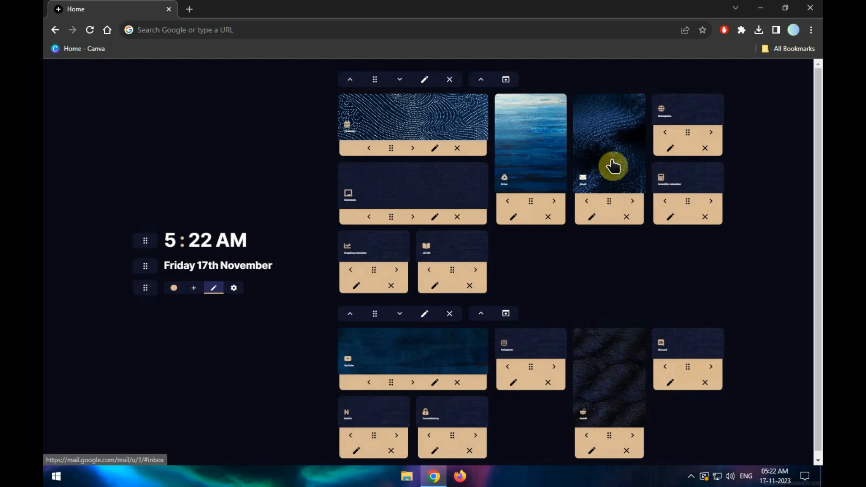
Step: Set the Drive bookmark's visual size to 43 and its name size to 34, and save the changes
click(512, 217)
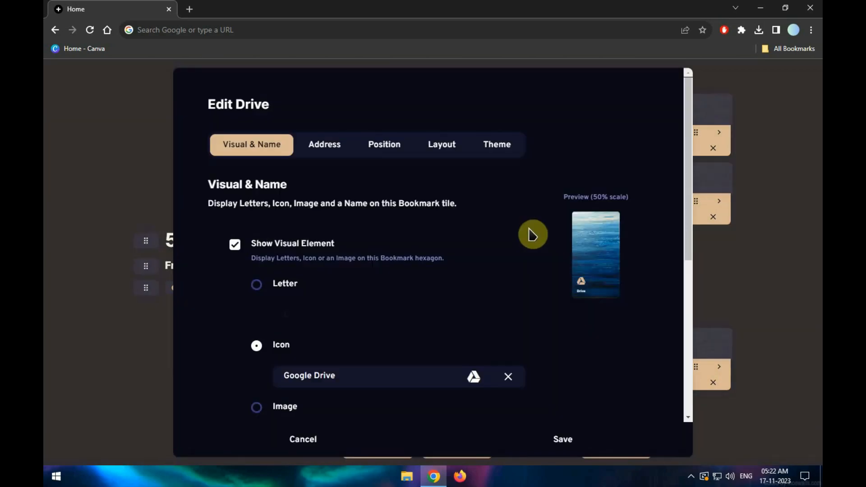
click(406, 149)
scroll(437, 208, down, 1)
scroll(442, 168, up, 1)
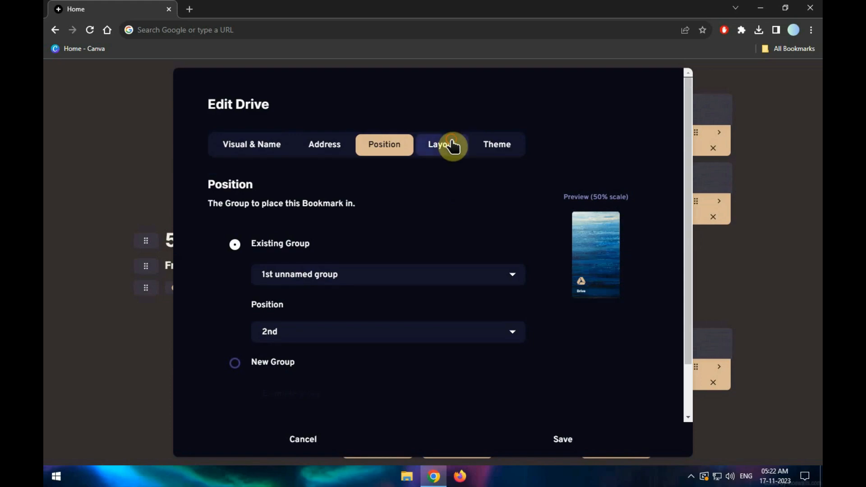
click(447, 145)
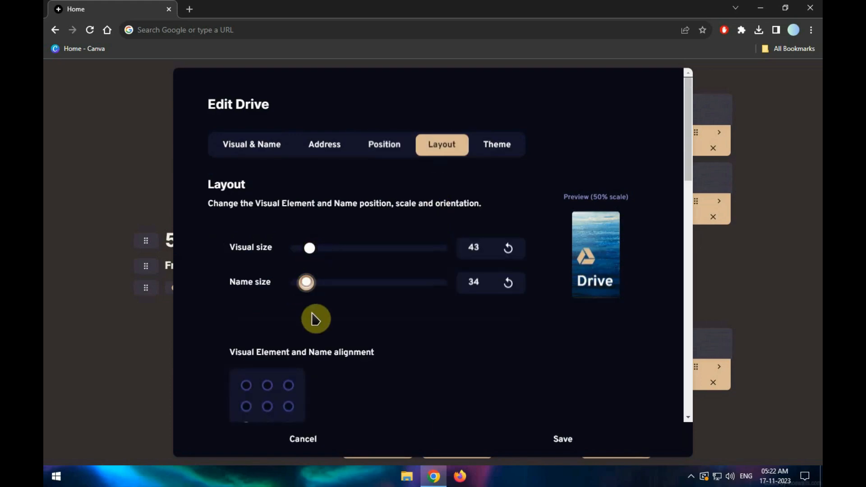
click(562, 440)
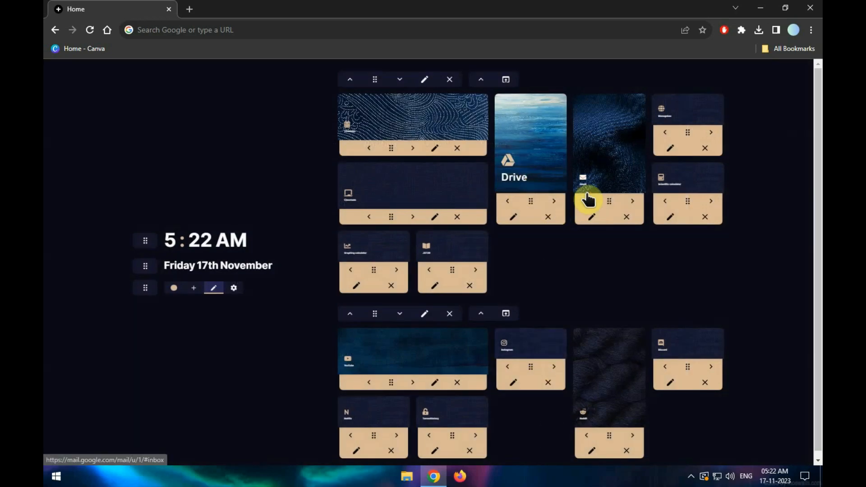
Step: Set the Gmail bookmark's visual size to 40 and its name size to 28, and save the changes
click(591, 217)
click(441, 145)
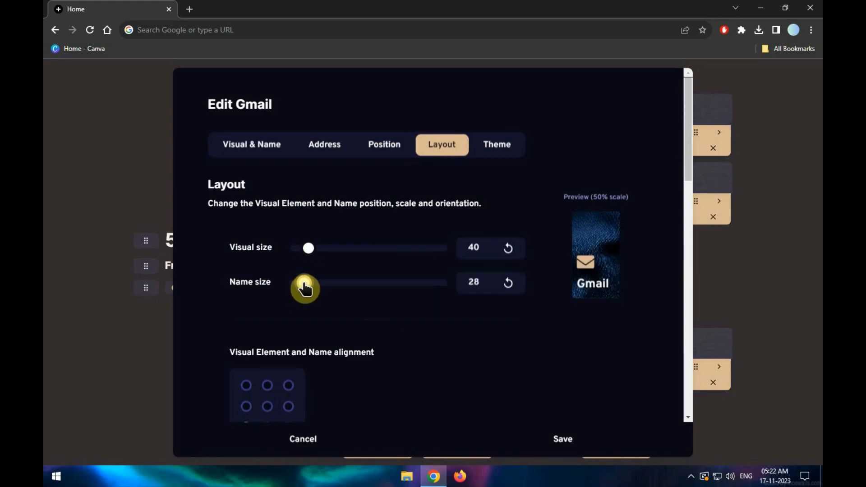
click(559, 441)
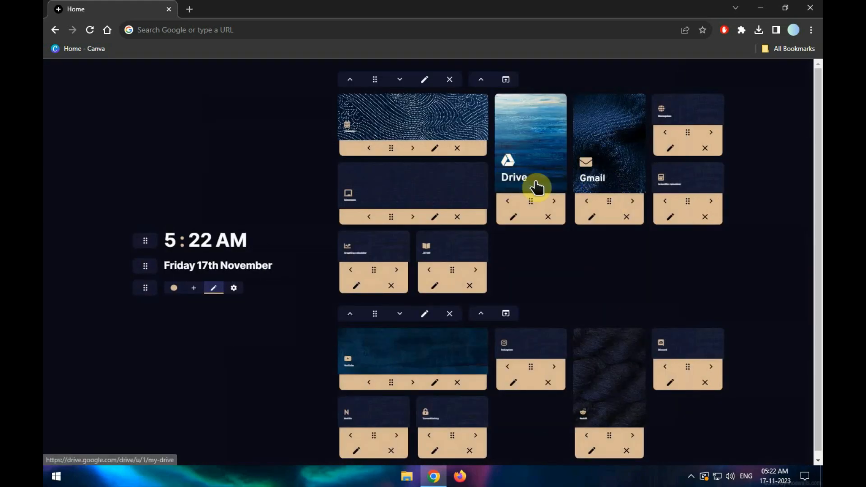
Step: Review the name and toolbar options of the first bookmark group without saving any changes
scroll(464, 224, down, 1)
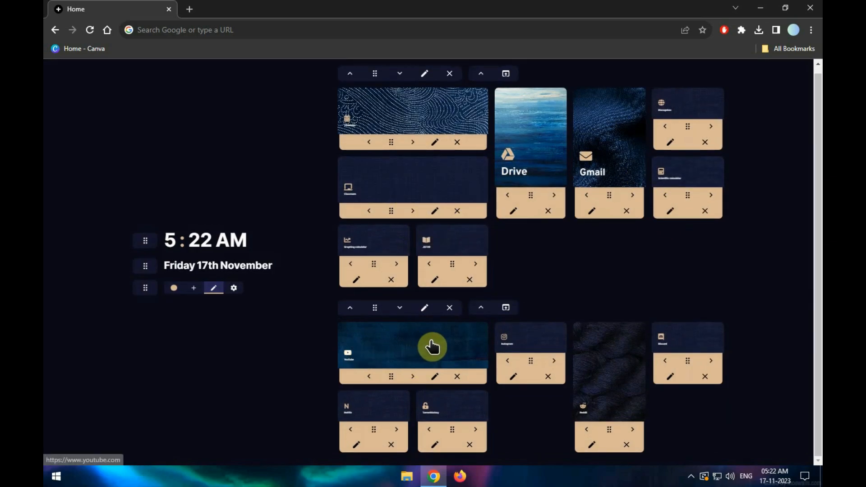
scroll(536, 214, up, 1)
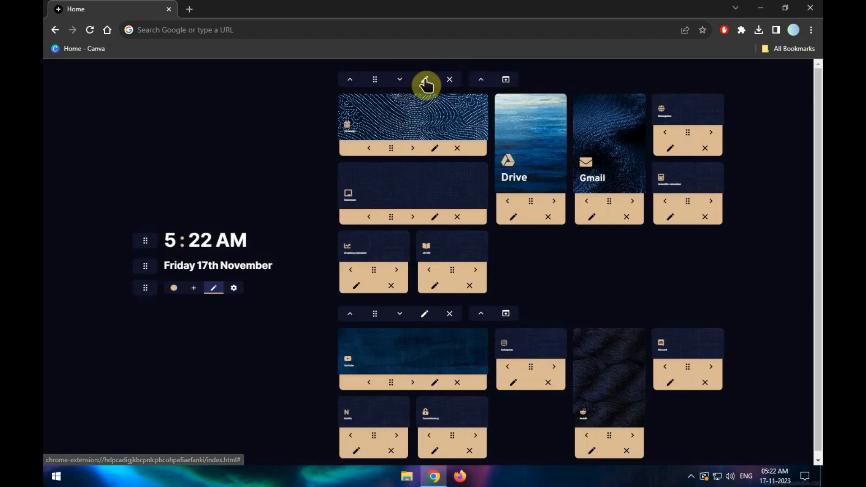
click(424, 79)
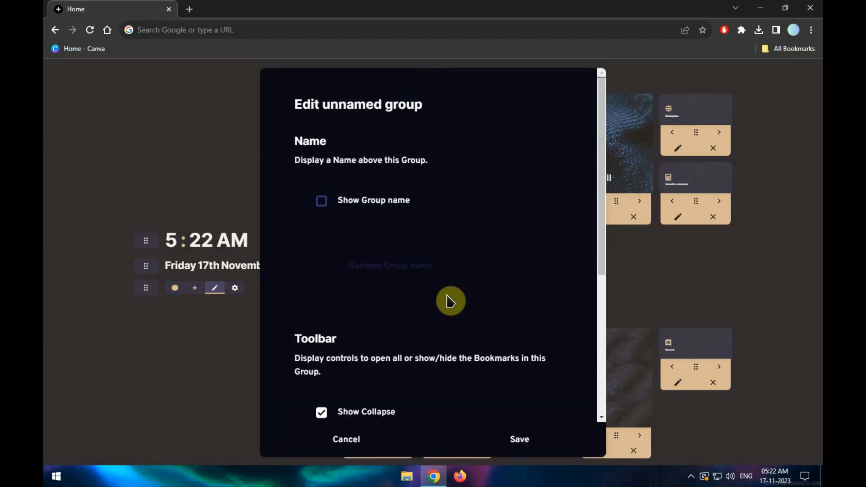
click(346, 440)
Step: Apply the nightTab (default) theme preset to the start page
click(234, 289)
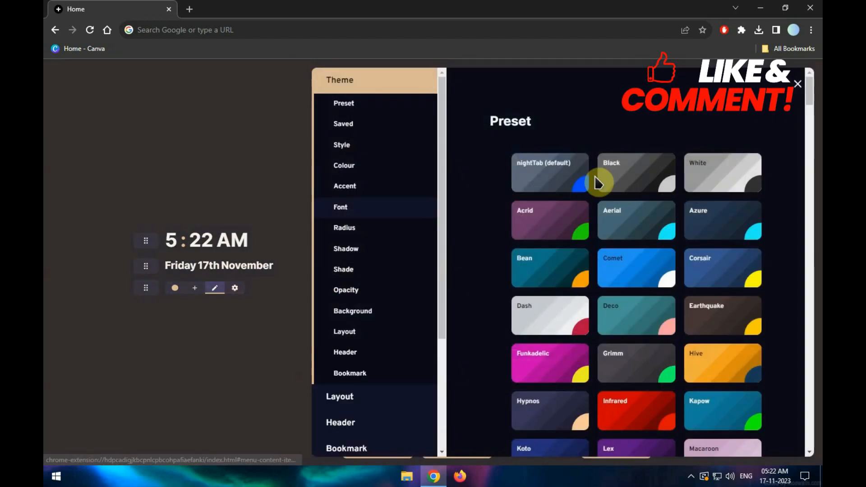
click(564, 176)
click(268, 210)
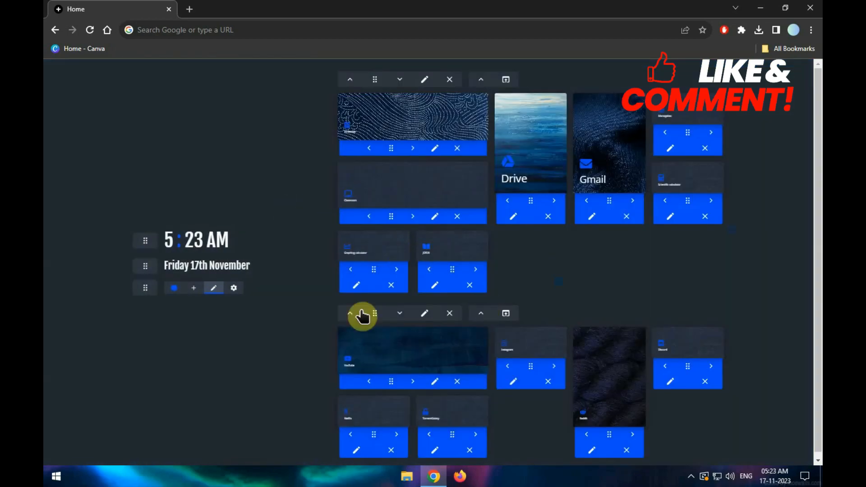
Step: Clear all nightTab bookmarks and settings to restore the start page to its default state
click(234, 288)
scroll(357, 293, down, 3)
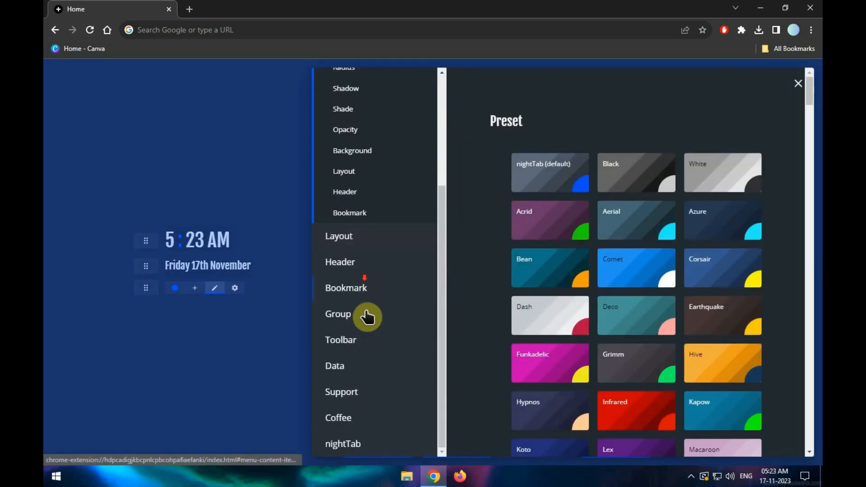
click(351, 374)
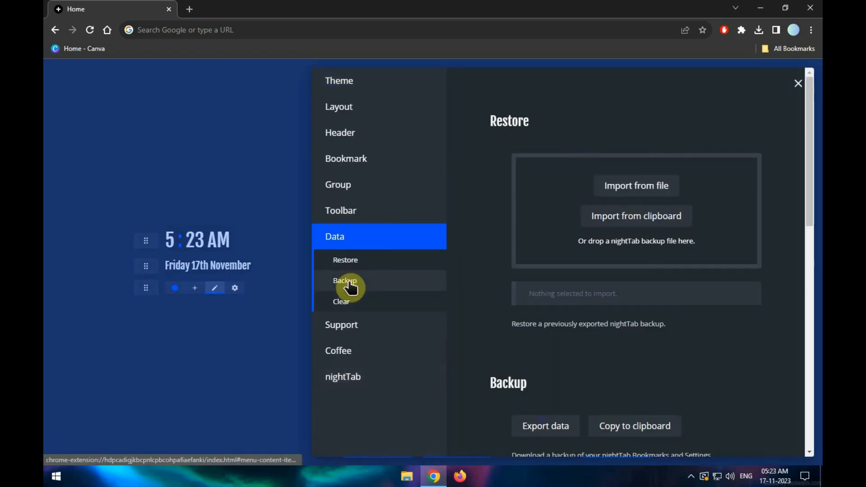
click(342, 301)
click(559, 168)
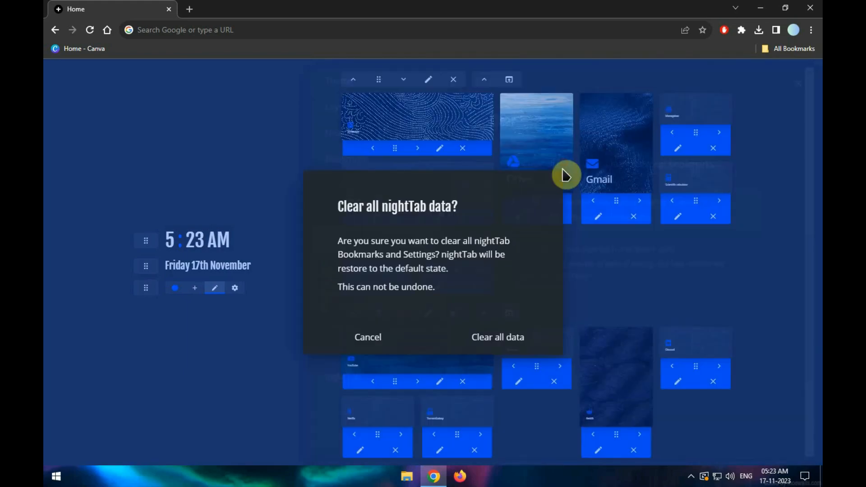
click(489, 336)
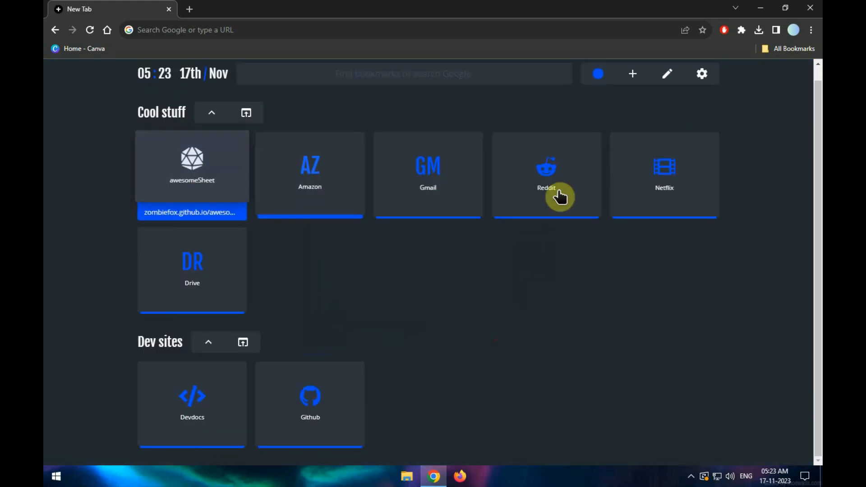
scroll(219, 387, up, 1)
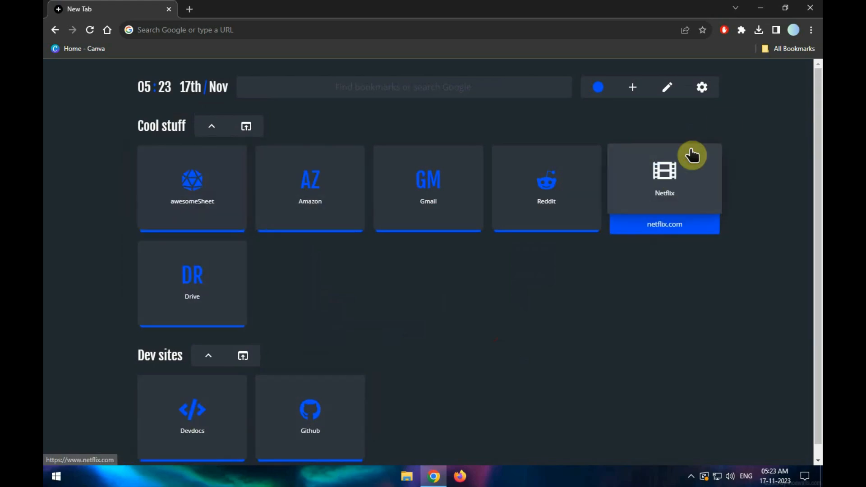
Step: Apply the Corsair theme preset to the restored start page
click(701, 87)
click(702, 279)
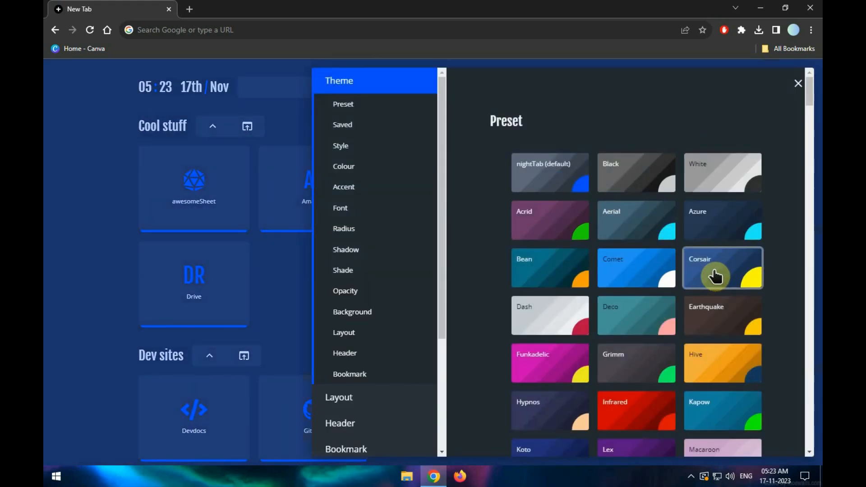
click(85, 174)
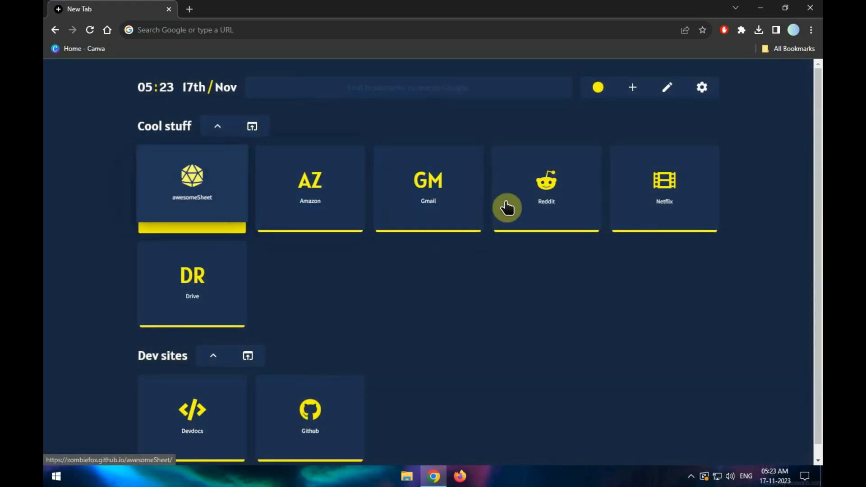
Step: Change the start page's theme preset to Macaroon
click(702, 87)
scroll(692, 278, down, 2)
scroll(694, 280, down, 1)
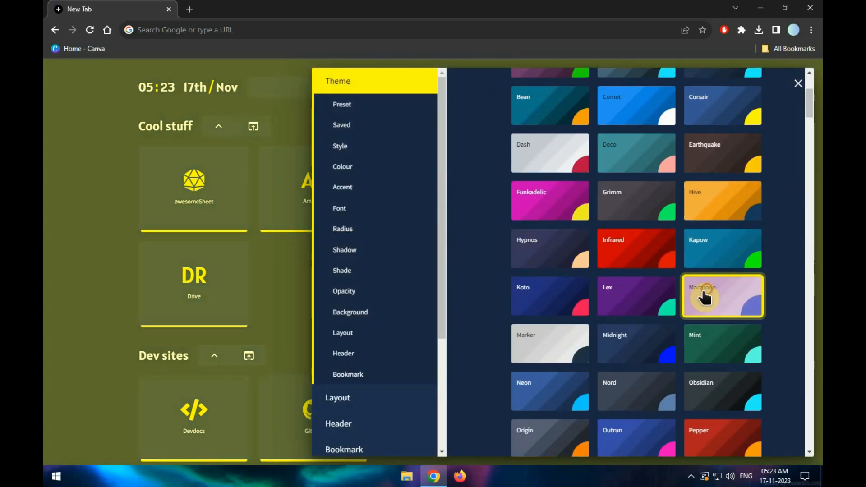
click(705, 293)
click(82, 207)
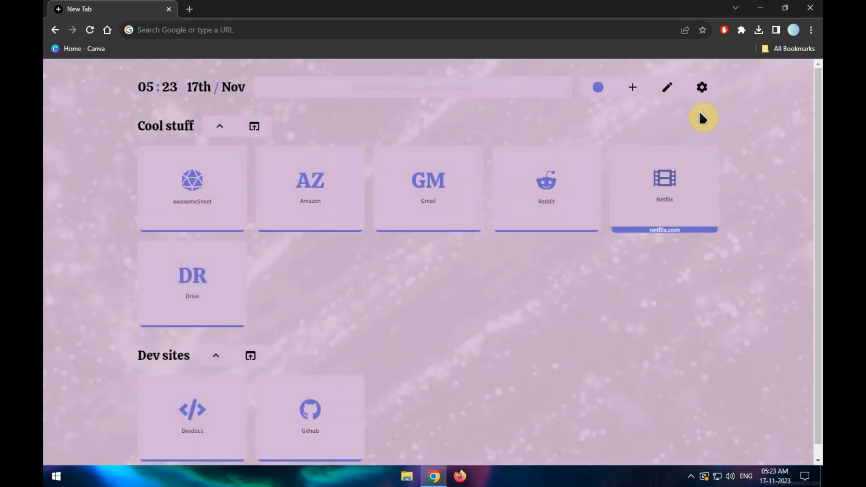
Step: Change the start page's theme preset to Infrared and close the browser window
click(702, 87)
scroll(686, 255, down, 3)
click(643, 265)
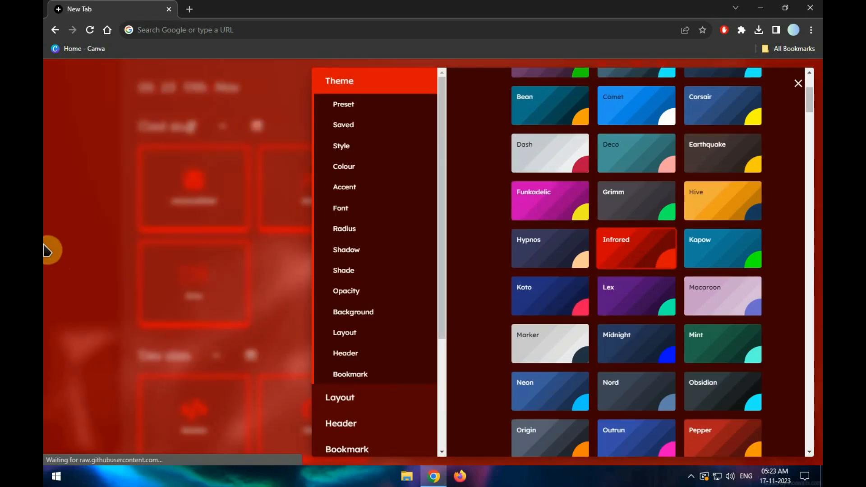
click(53, 250)
scroll(315, 320, up, 1)
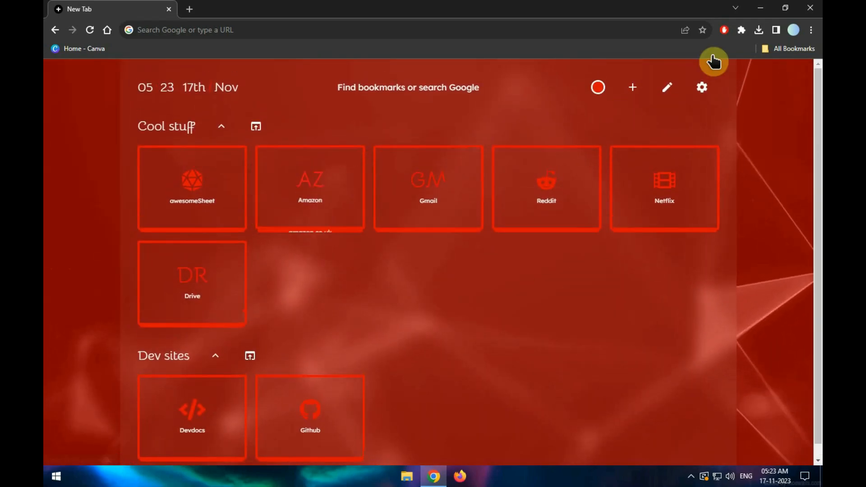
click(810, 8)
click(438, 92)
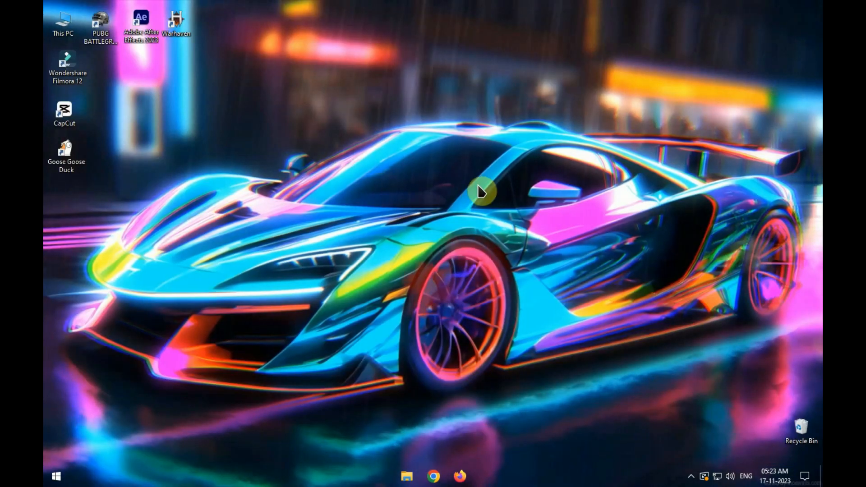
right_click(483, 122)
click(521, 170)
right_click(370, 157)
click(400, 205)
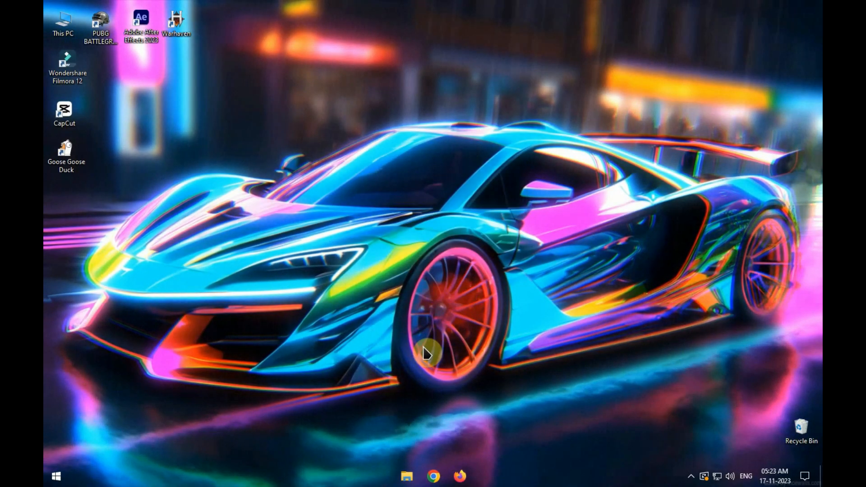
click(691, 476)
right_click(713, 461)
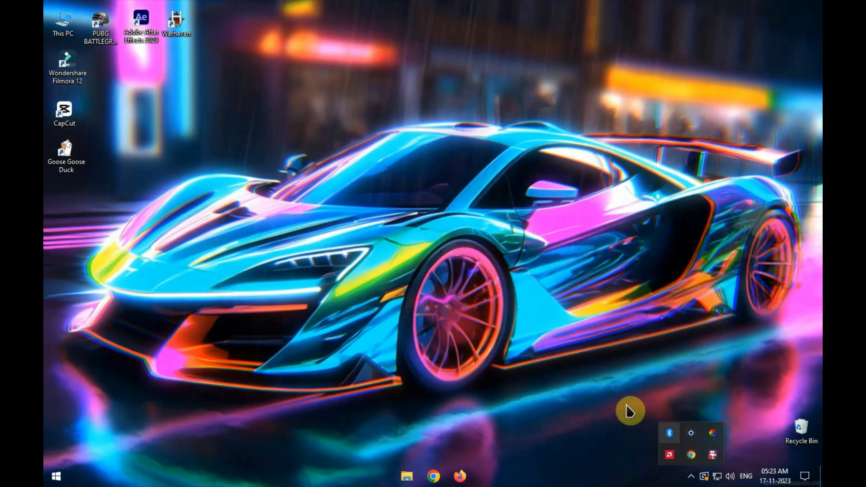
click(567, 255)
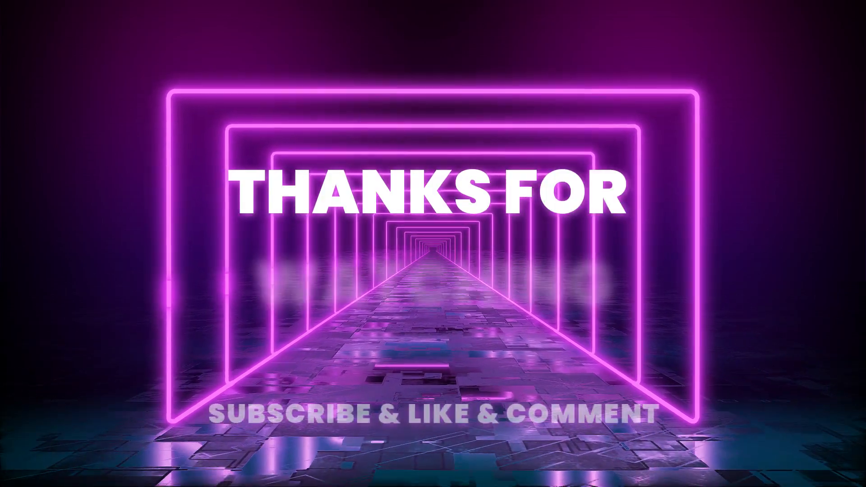